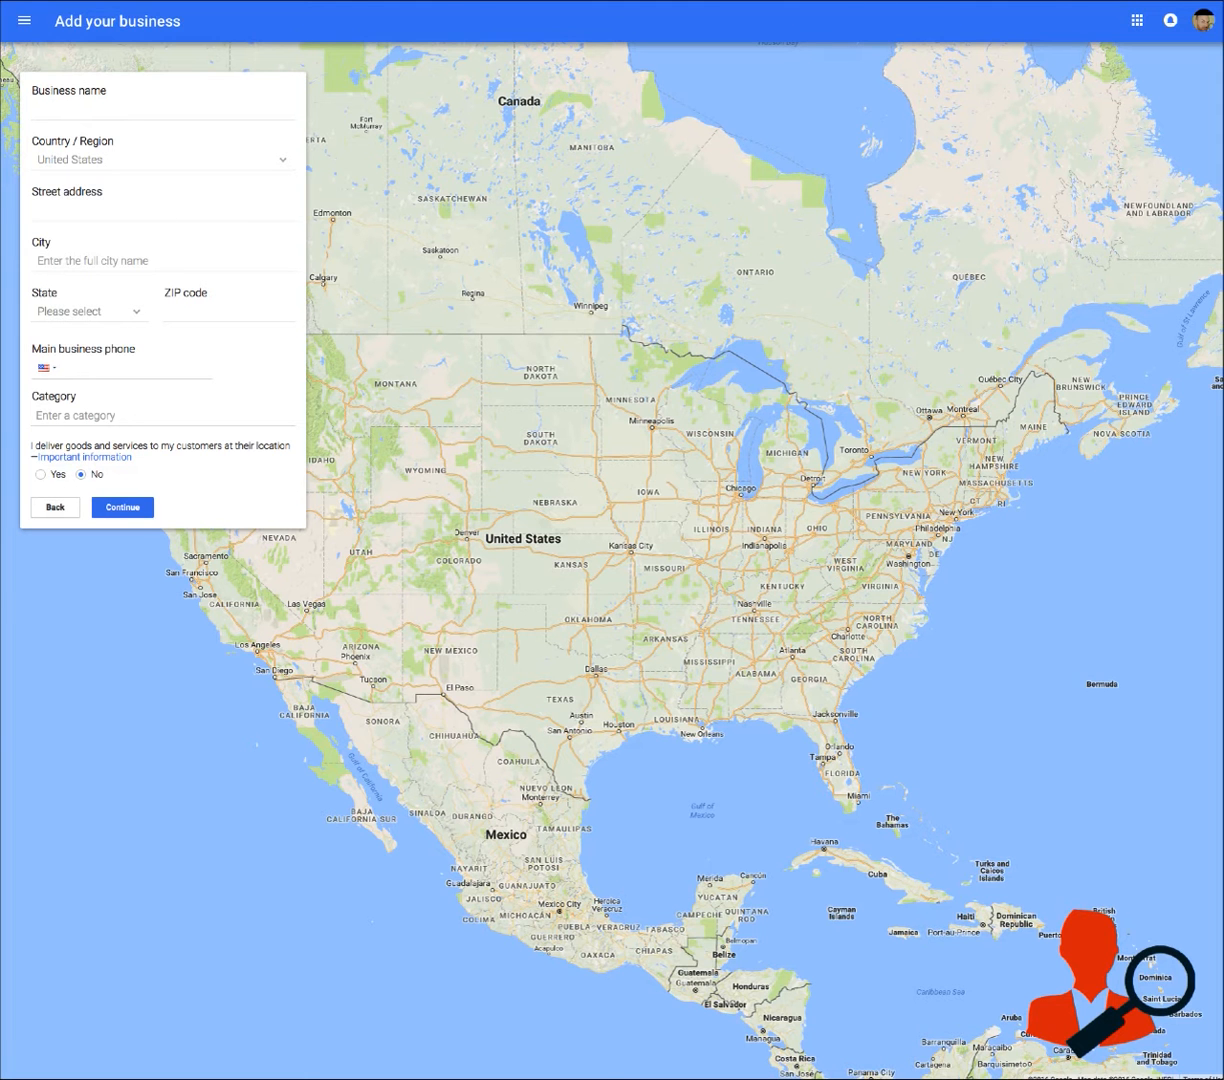
Sign in to Google My Business and choose Service Area as the business type
click(150, 110)
key(super+t)
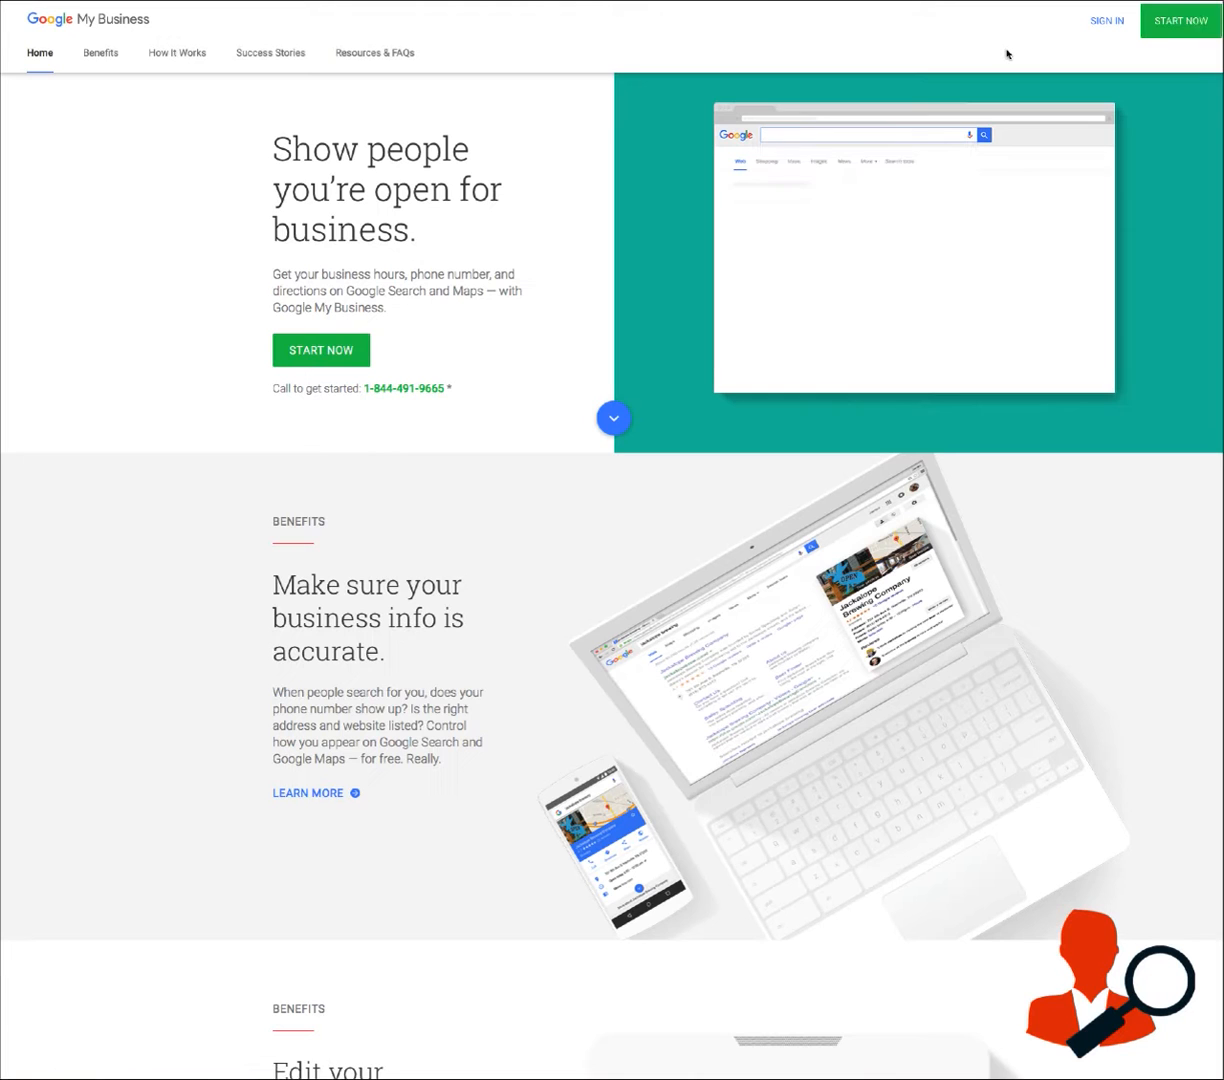
click(1106, 22)
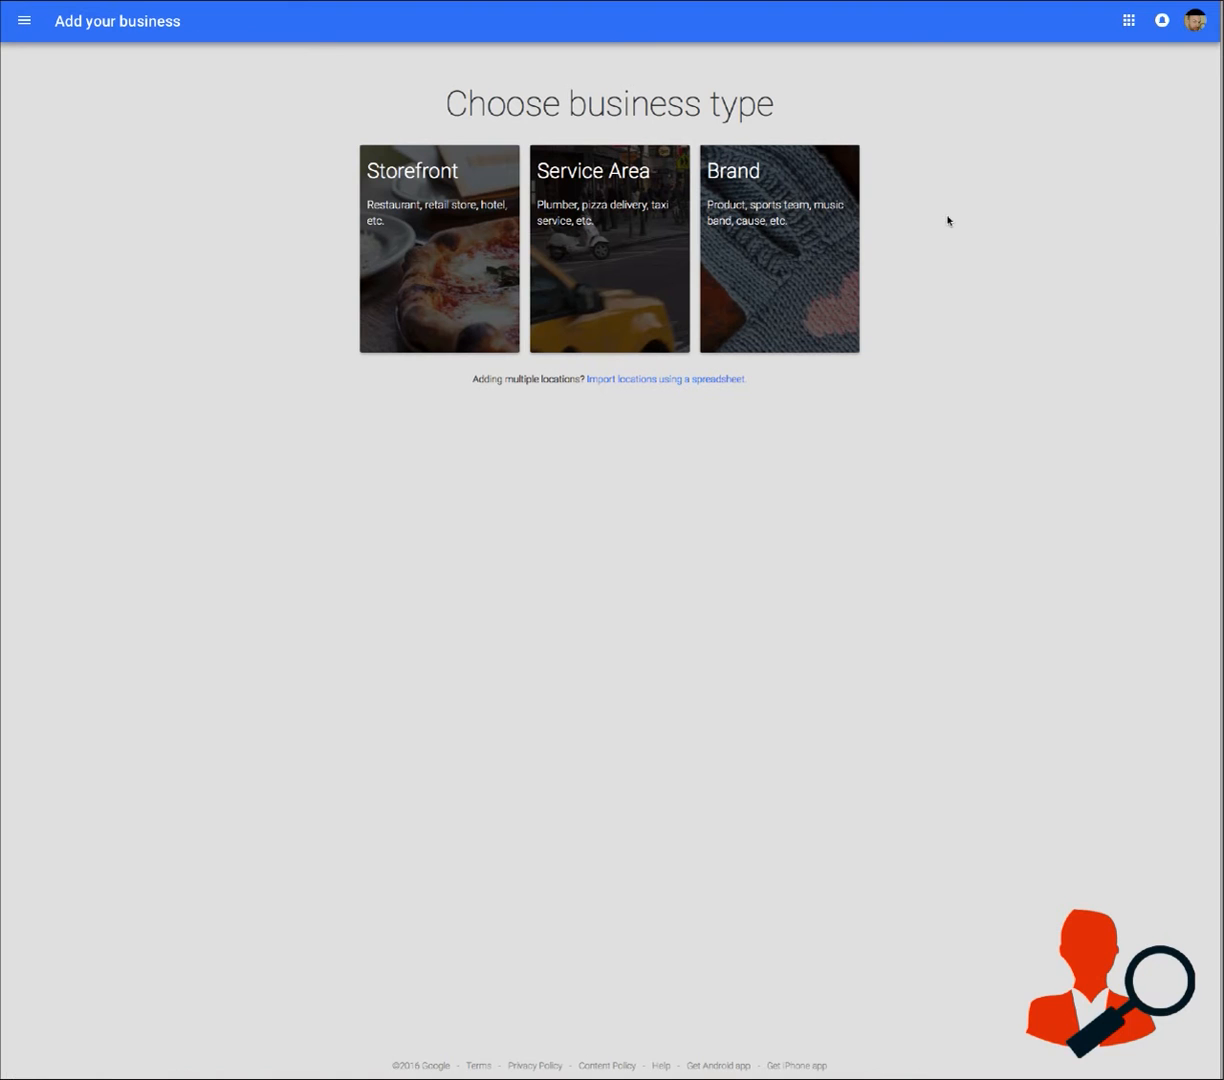
click(568, 217)
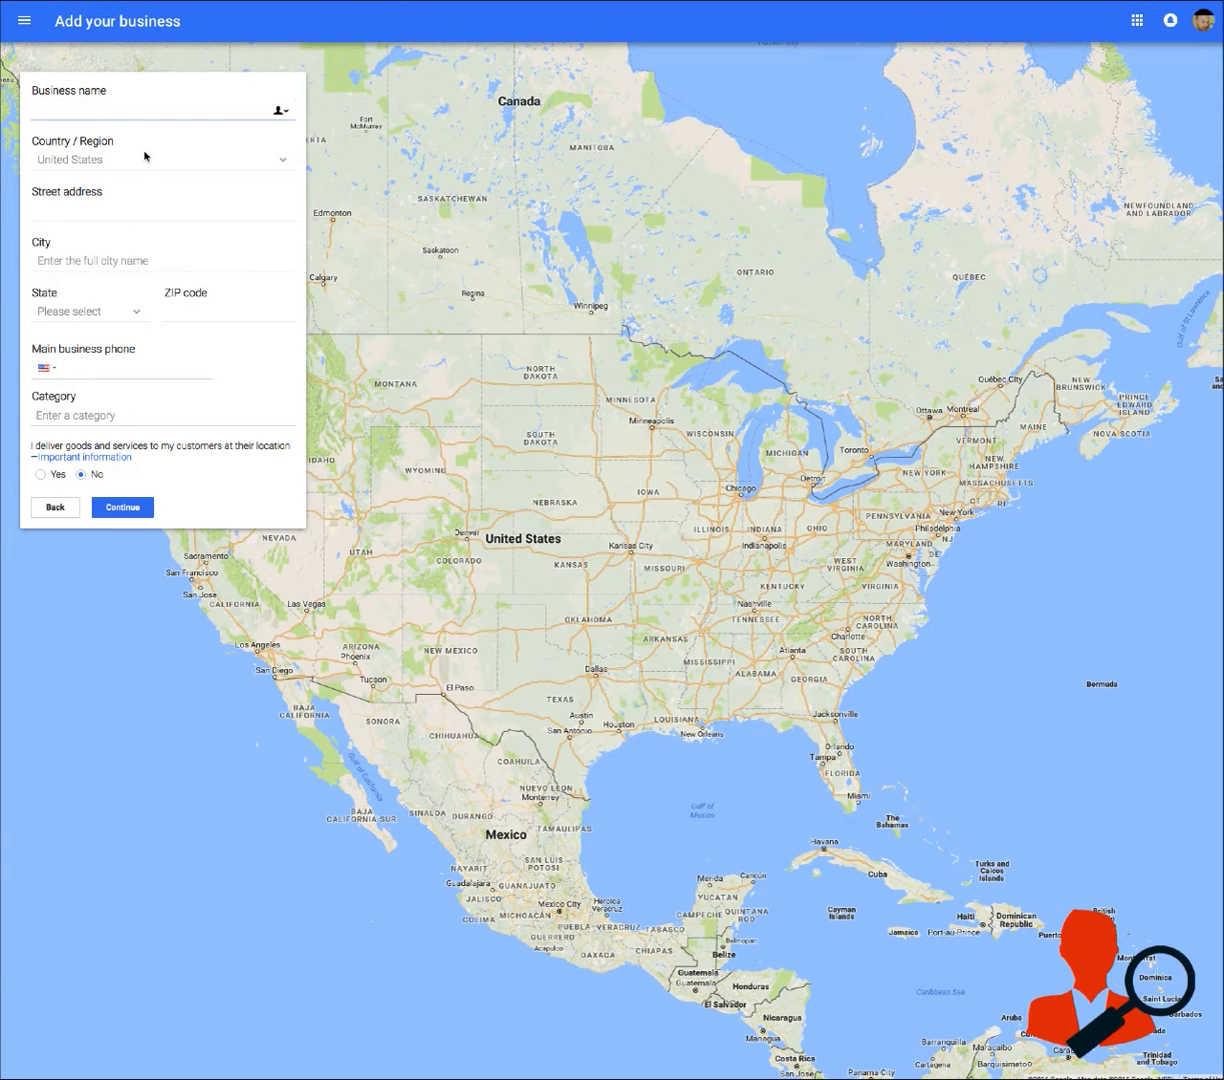
Enter Acme Plumber as the business name and keep United States as the country
click(103, 111)
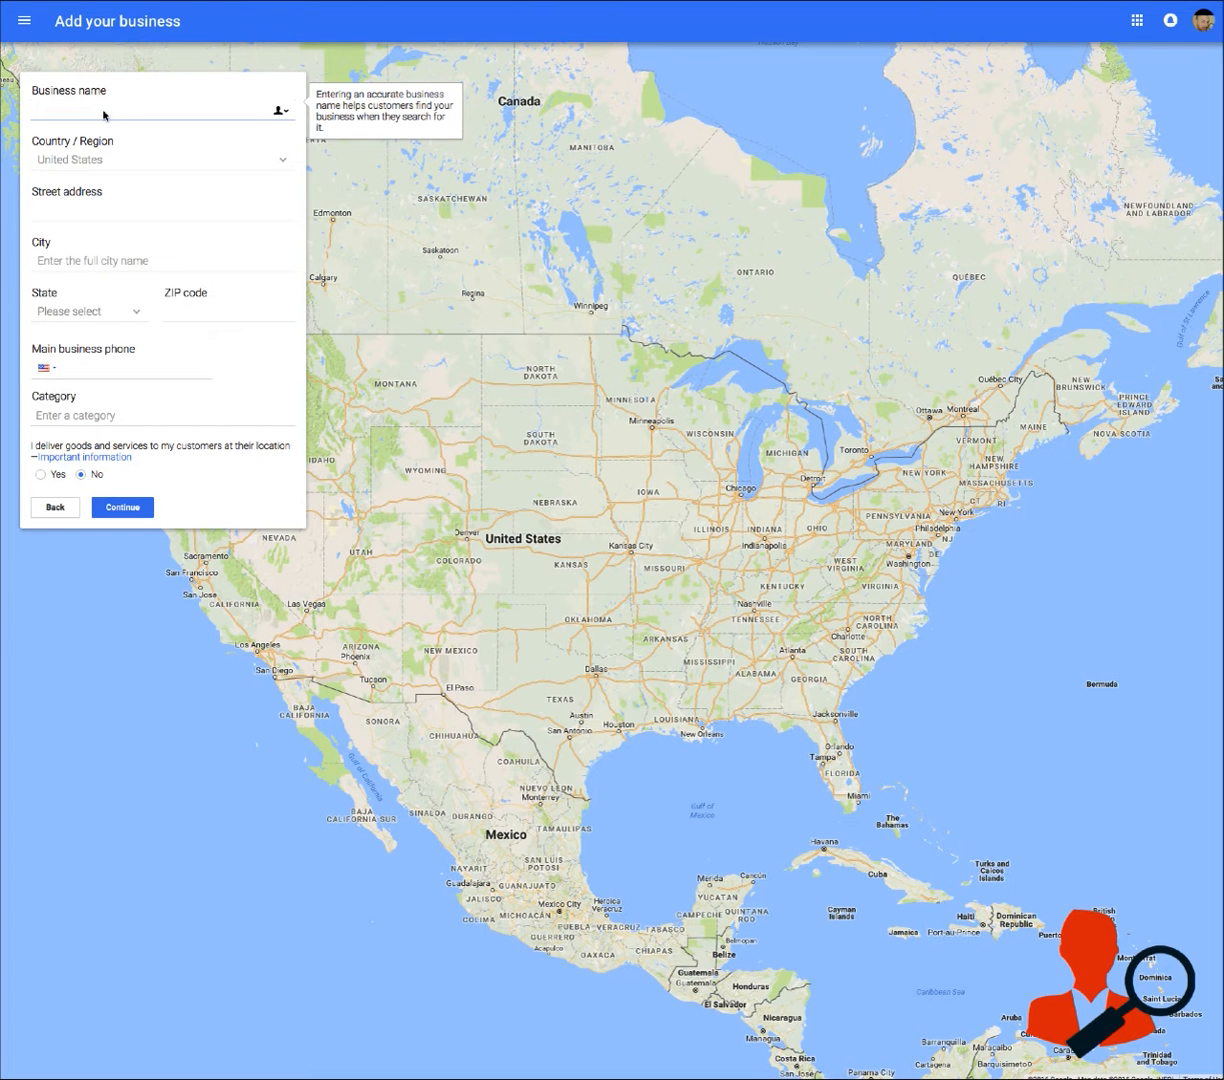
click(104, 115)
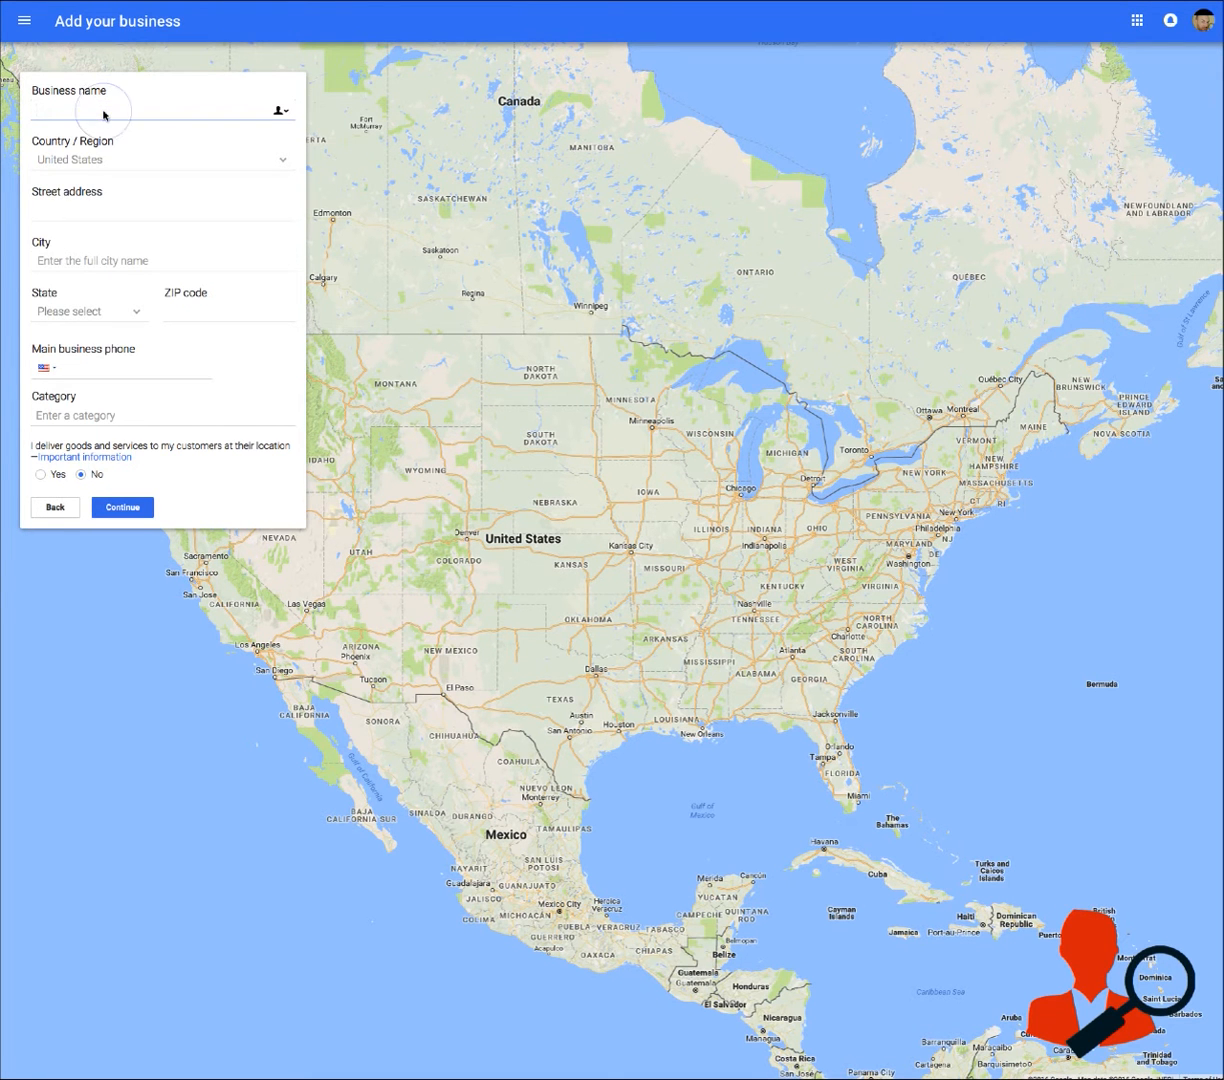
text(Acme Plumber)
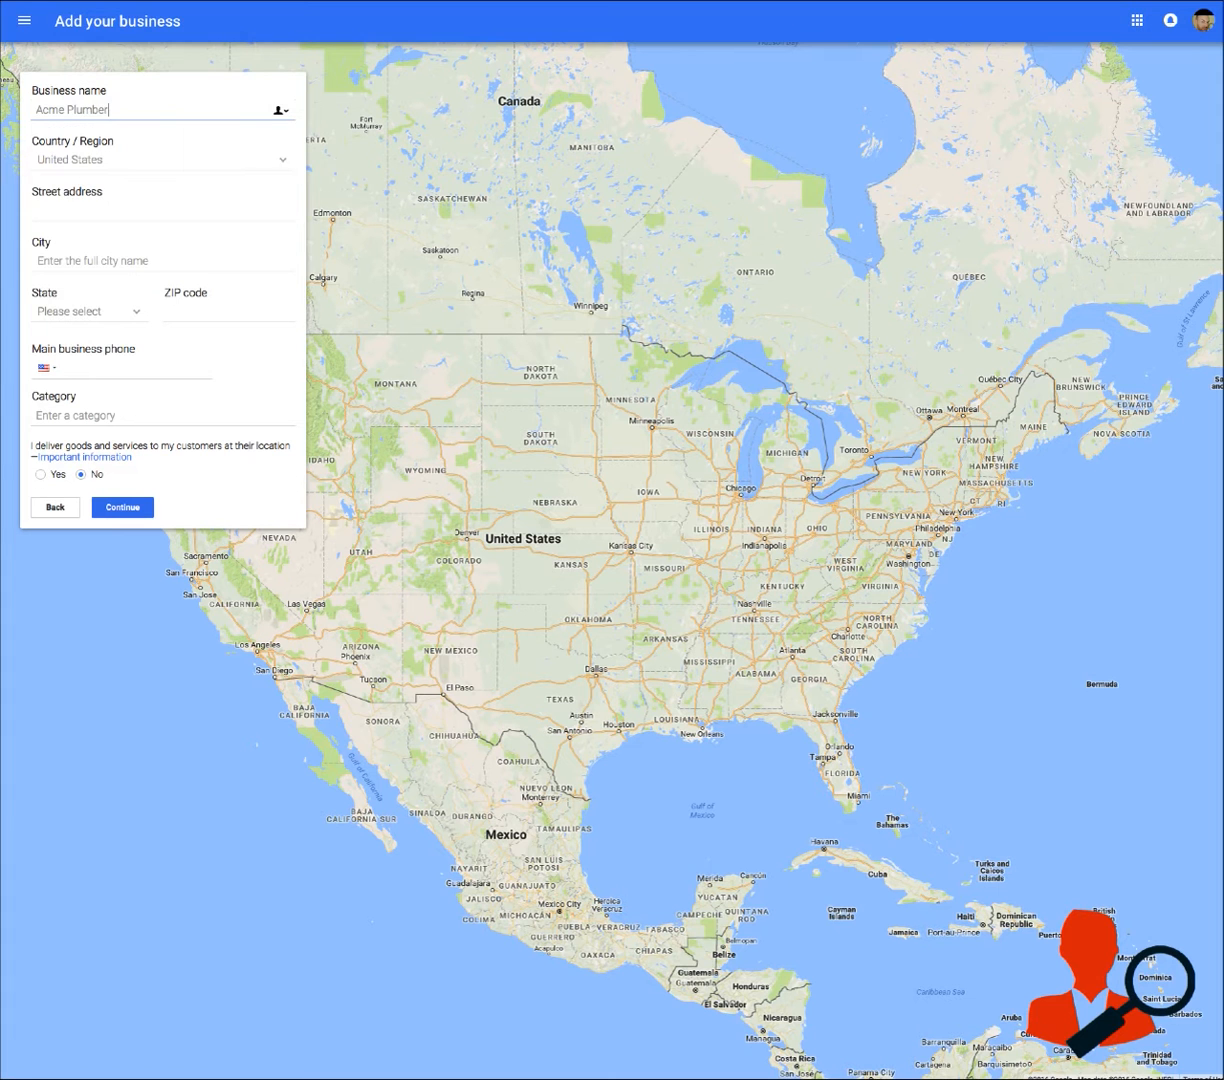
key(Tab)
key(Tab)
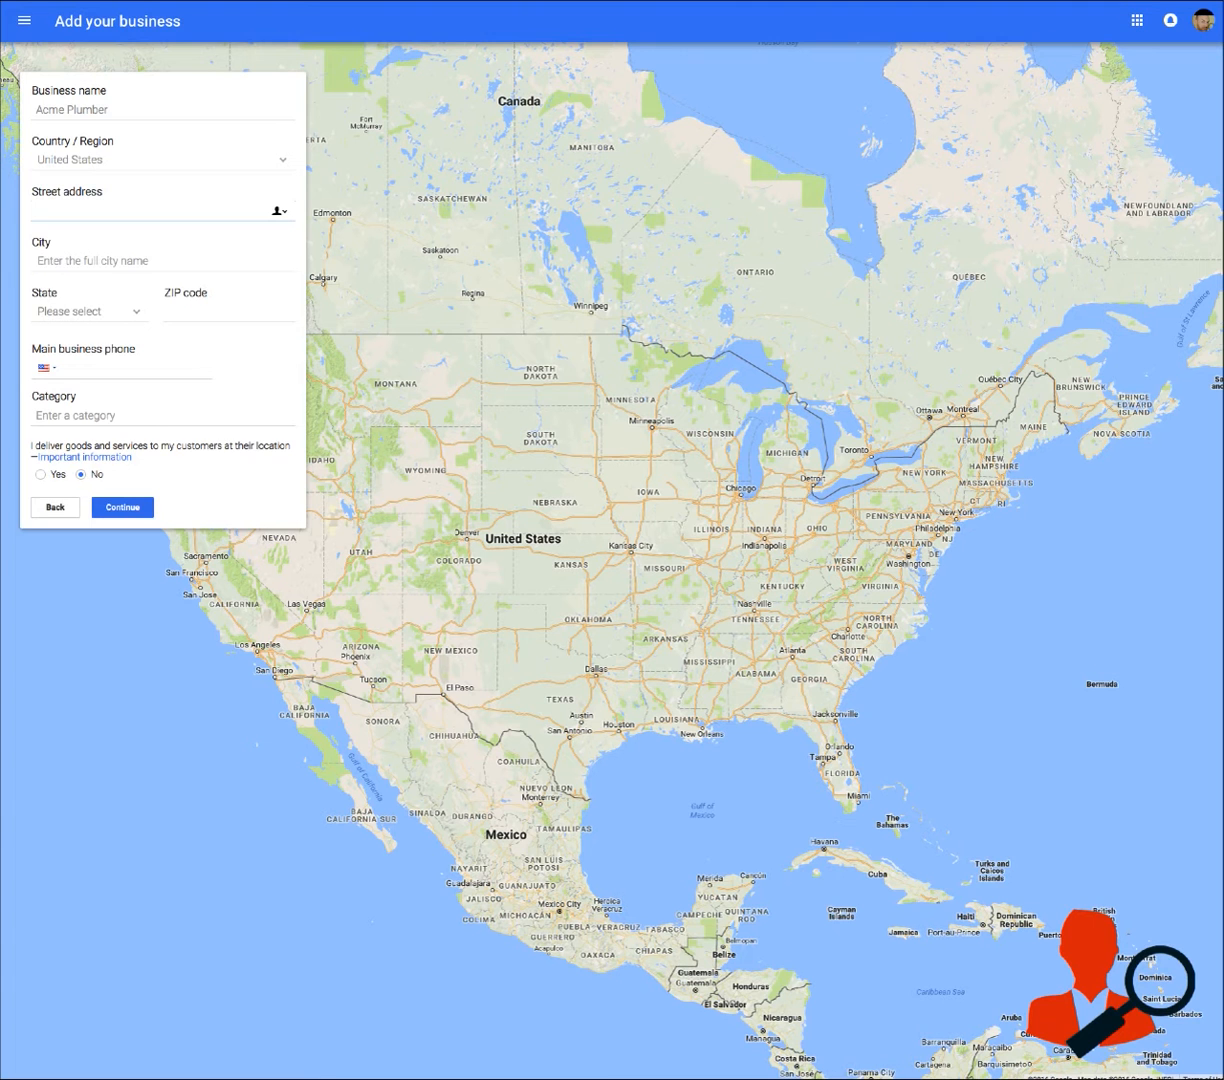
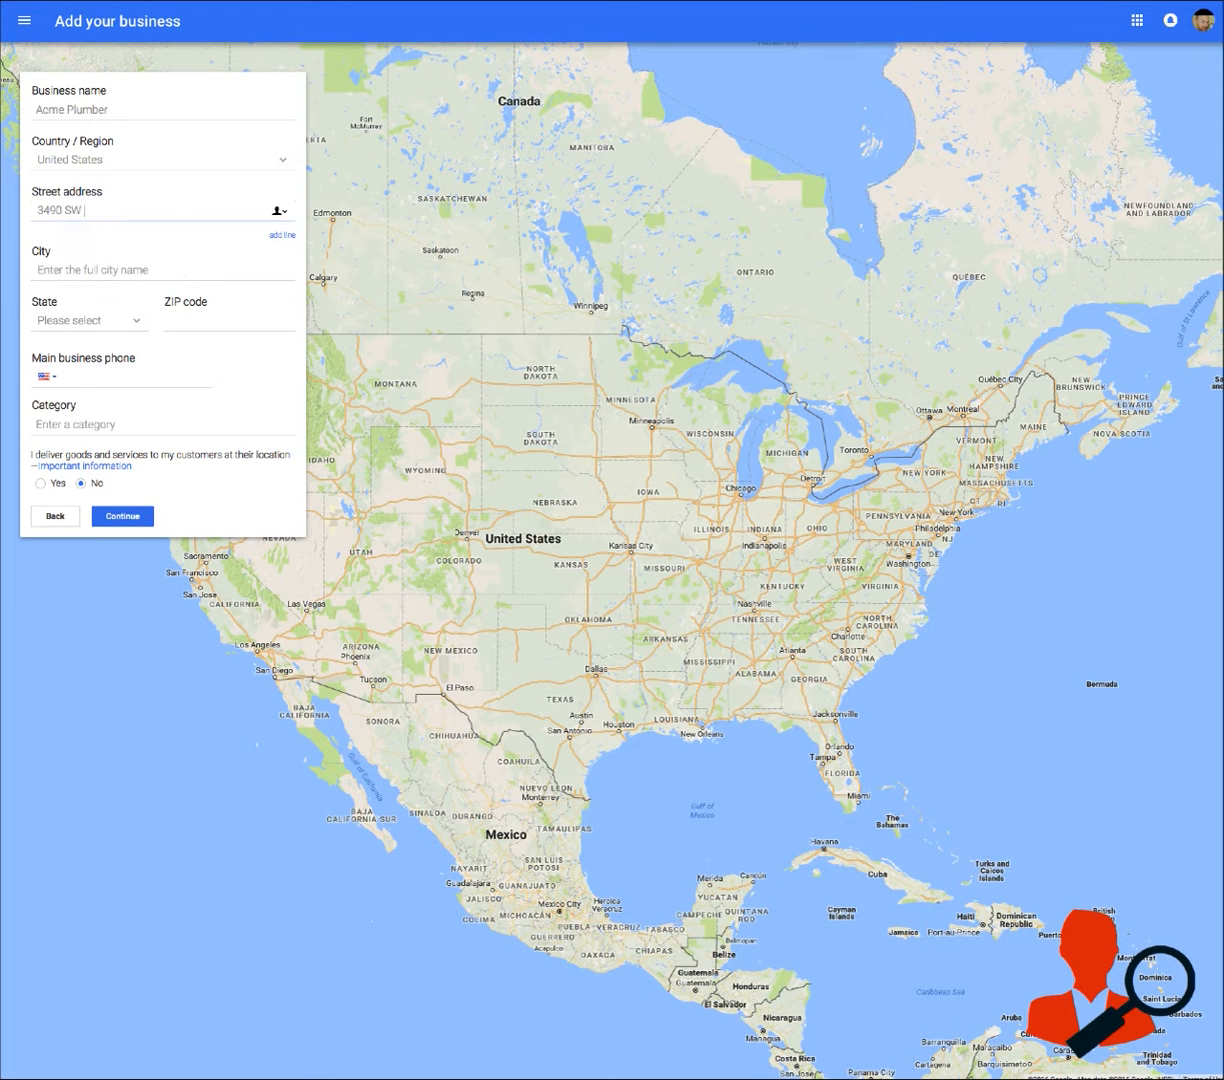
Enter the street address of the business
key(Tab)
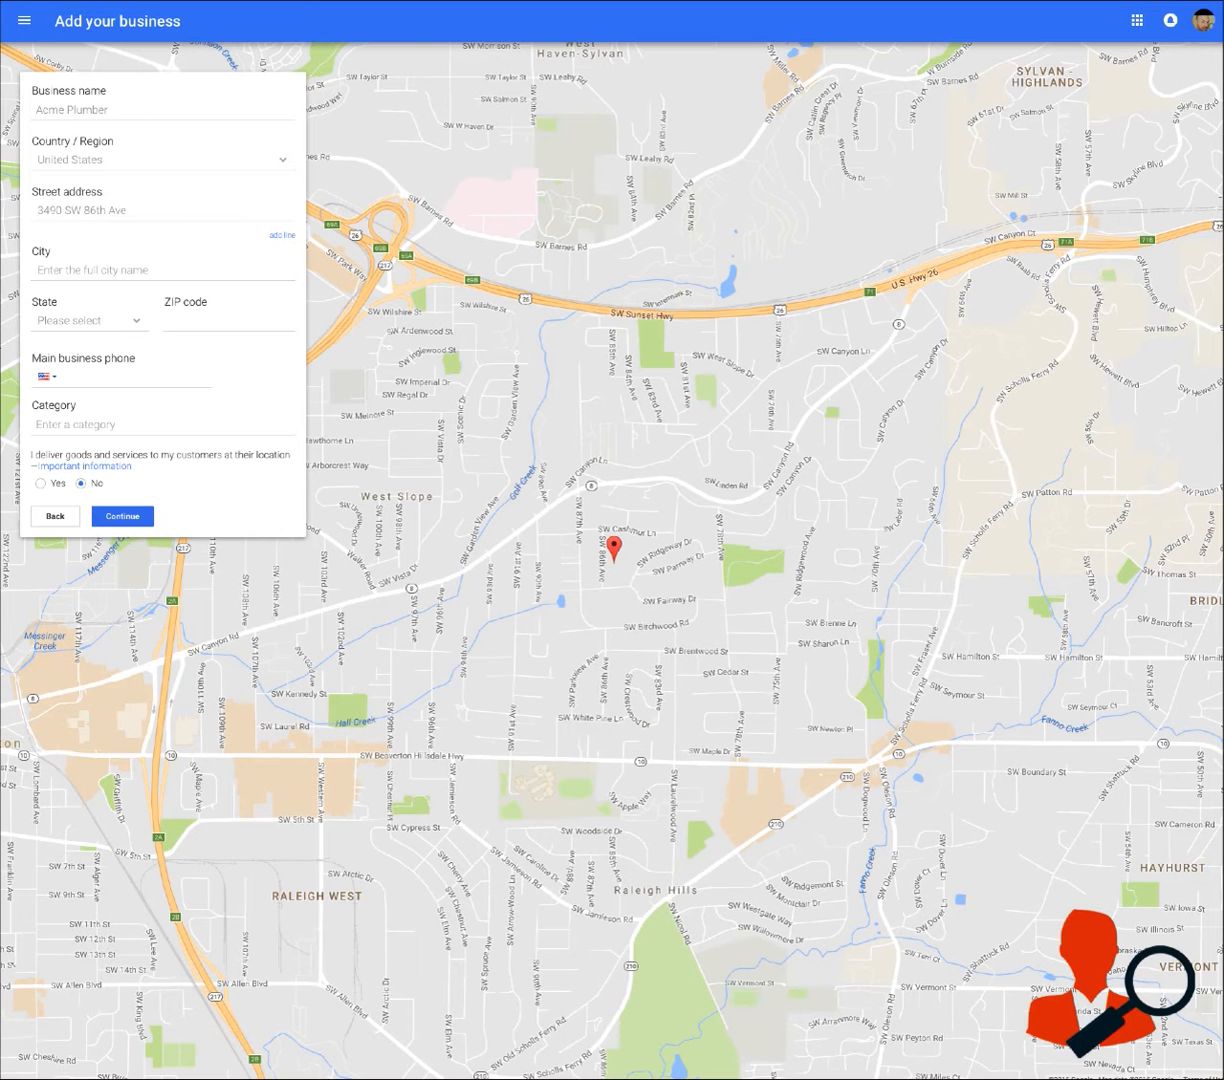
Add a second street address line and enter the suite number in it
click(280, 235)
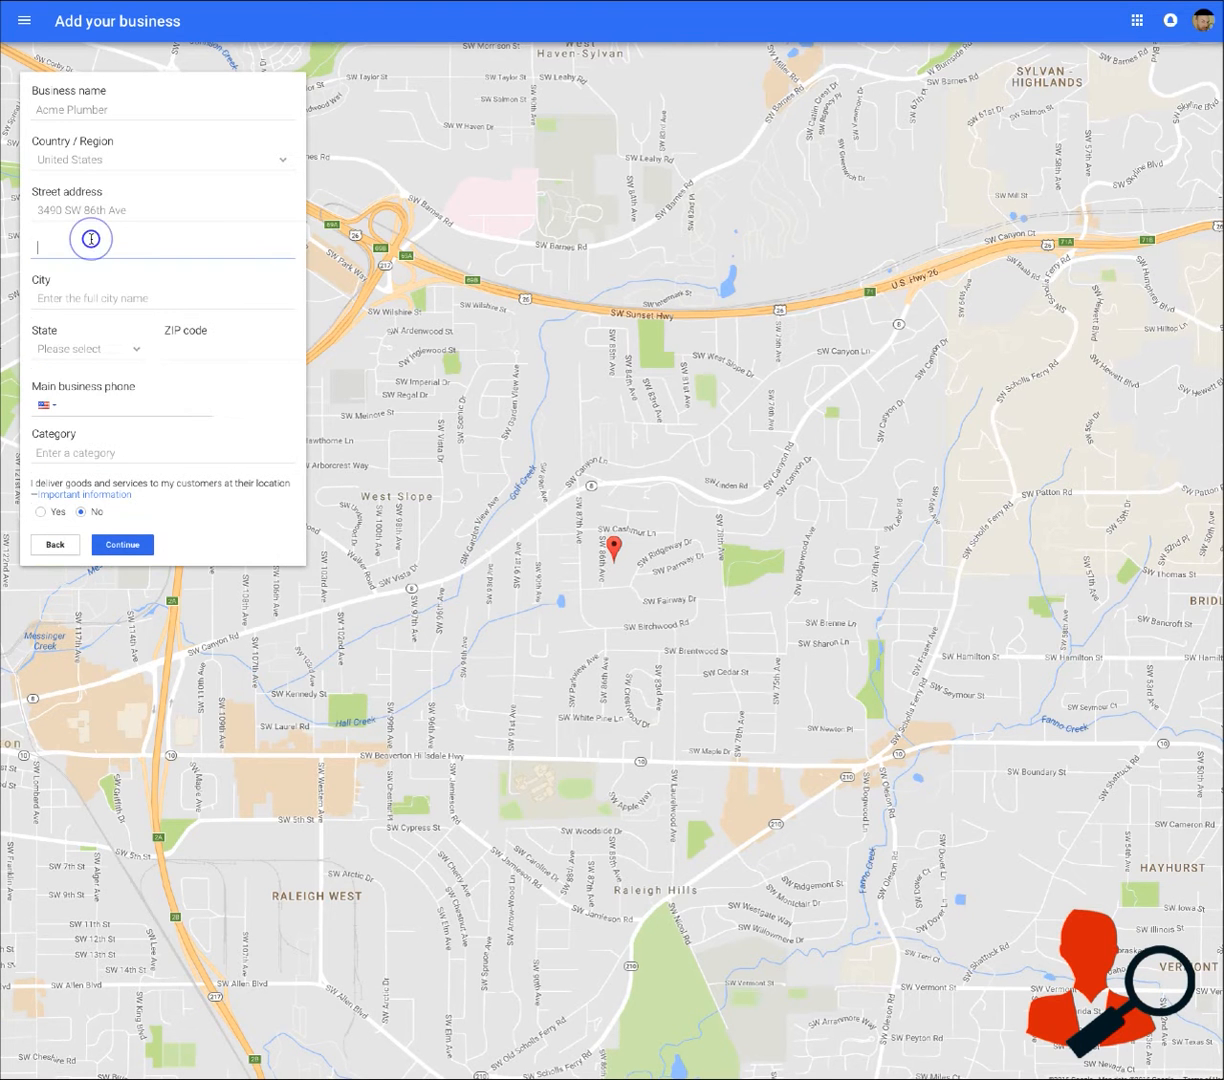
click(90, 232)
text(Suite 123)
Fill in the city, state and ZIP code of the business address
click(57, 307)
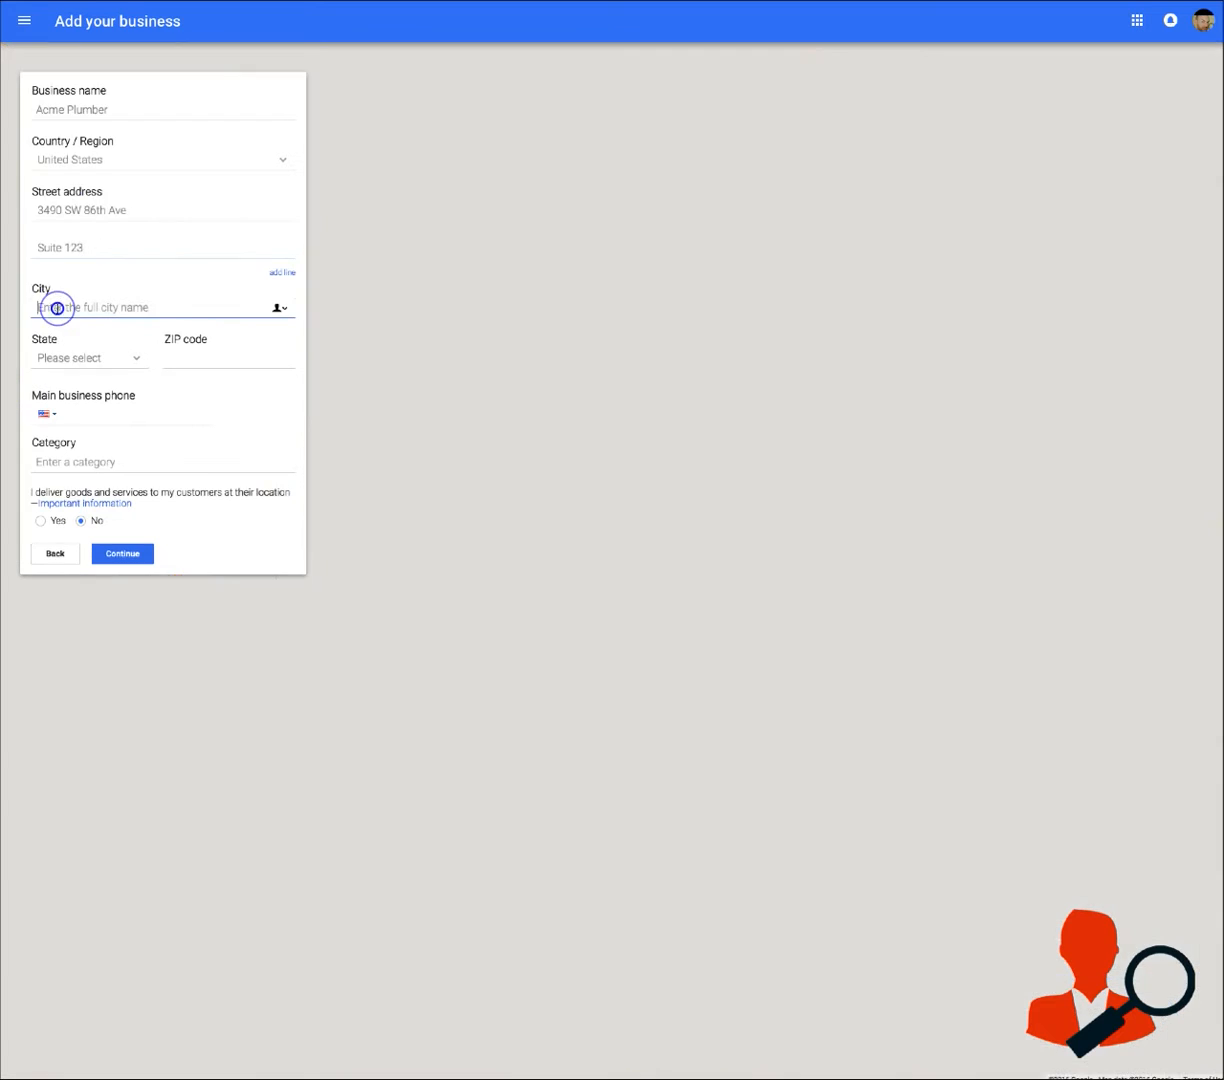
text(Portland)
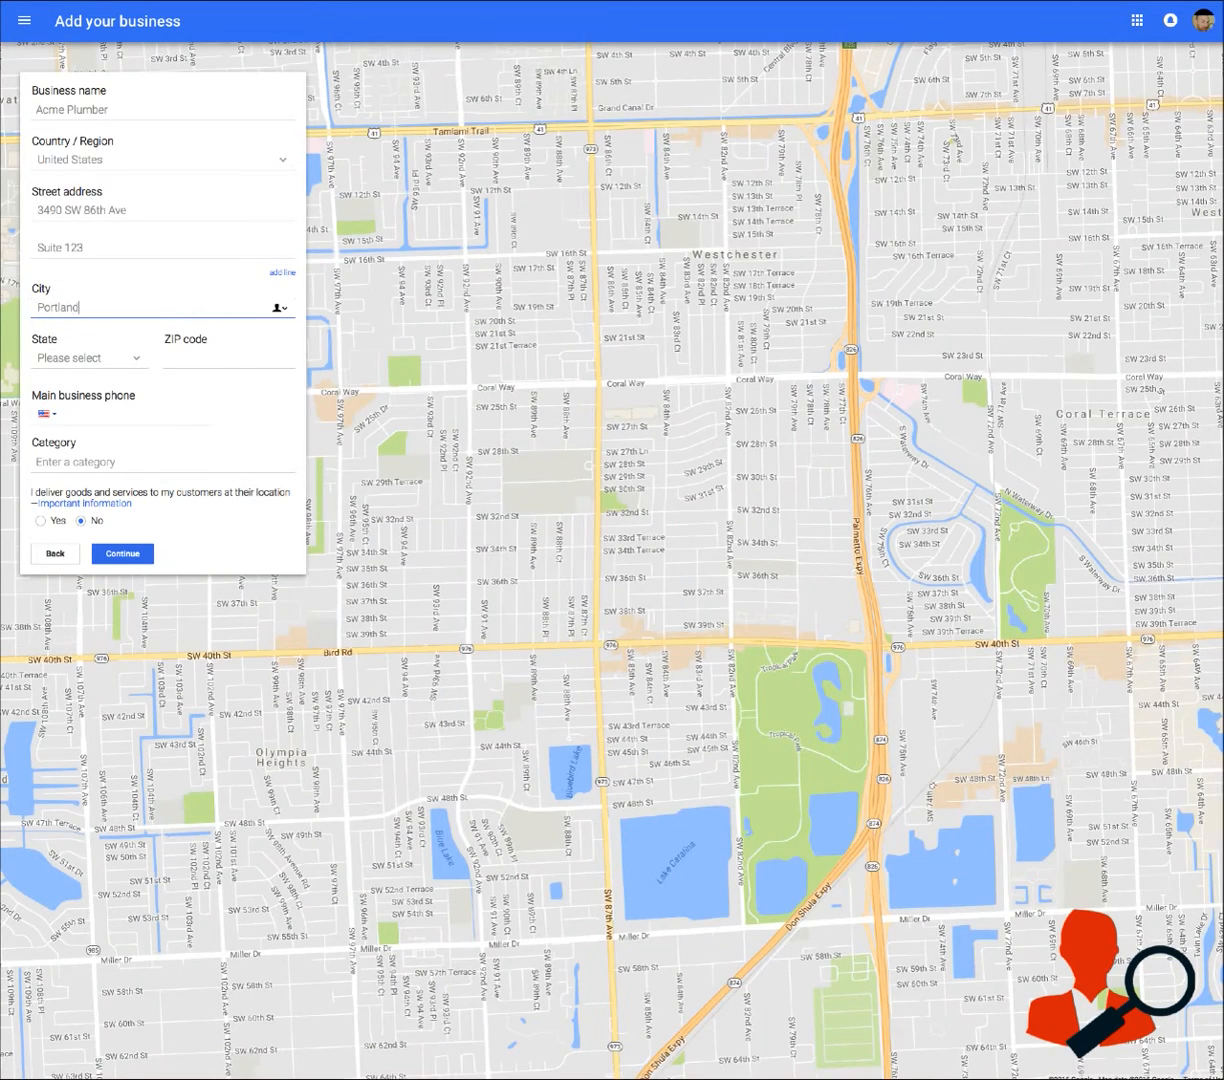
key(Tab)
text(or)
key(Tab)
text(972)
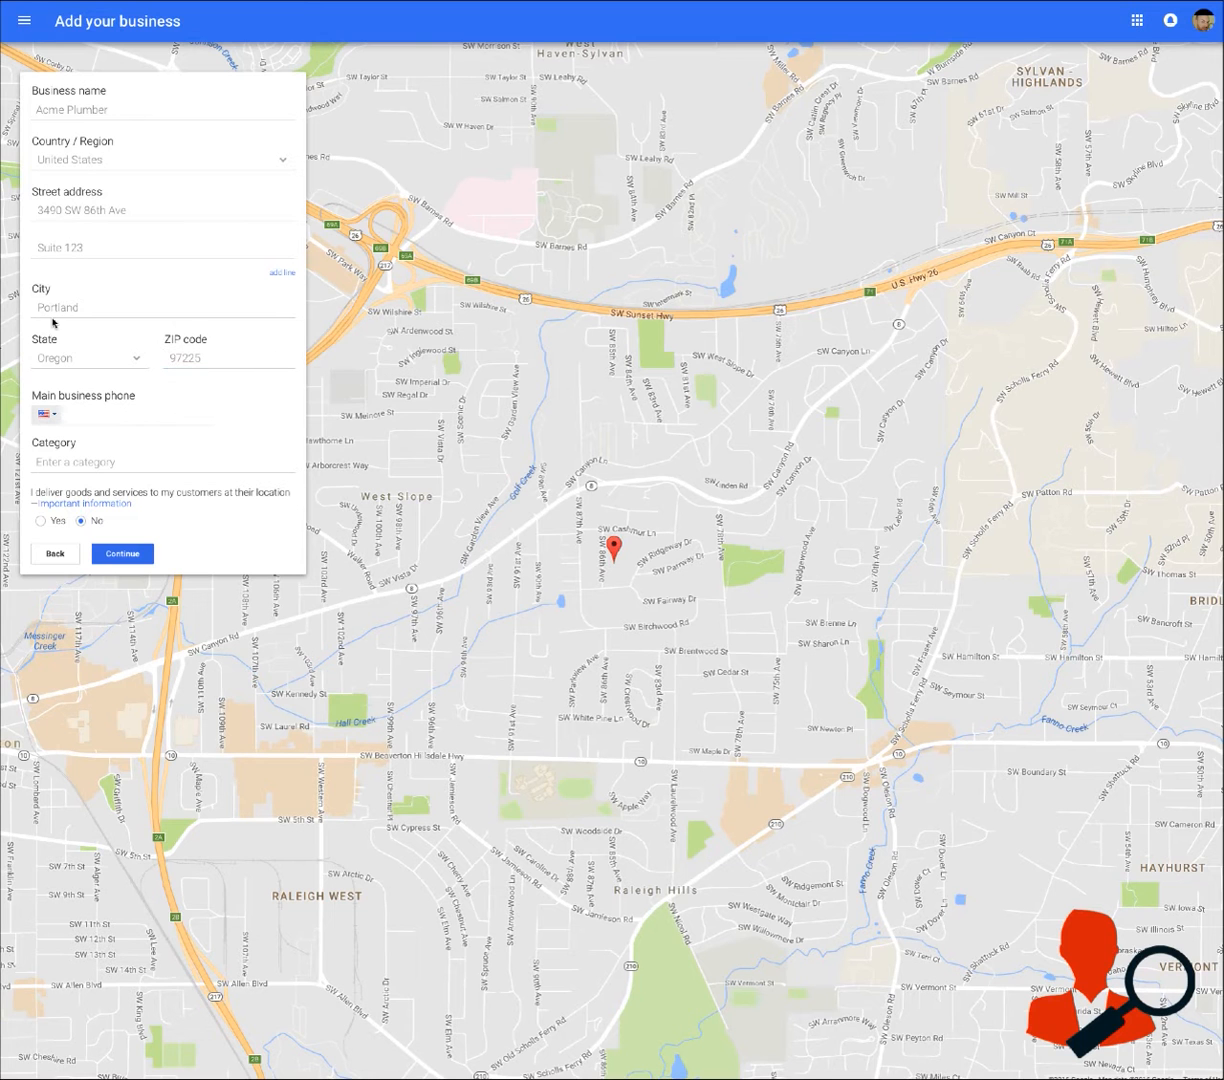
Enter the main business phone number
click(72, 408)
click(225, 375)
click(113, 415)
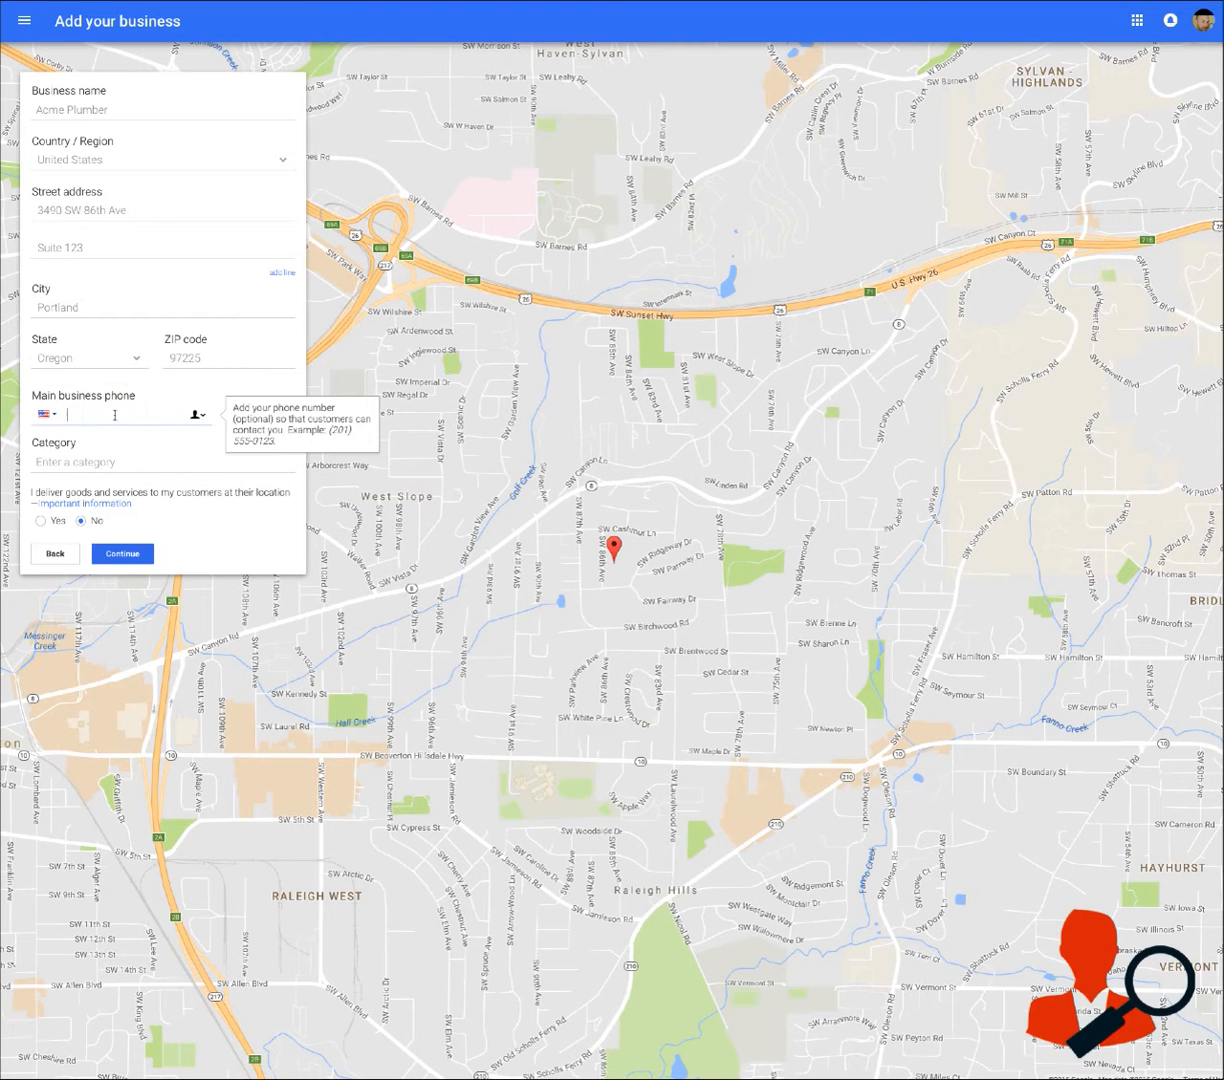
Set the business category to Plumber
click(137, 458)
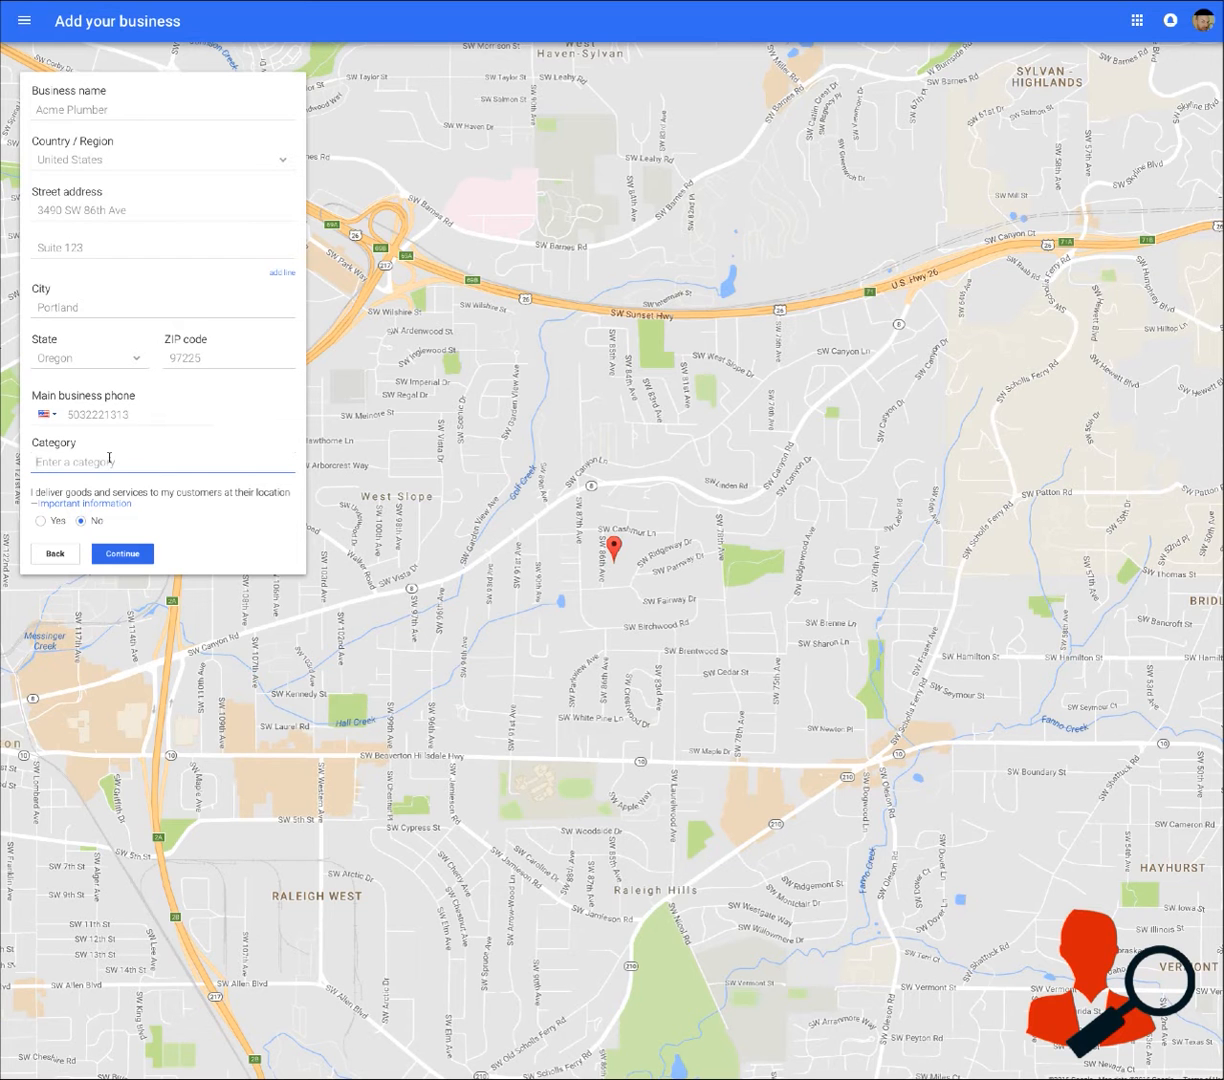
click(109, 458)
text(Plumber)
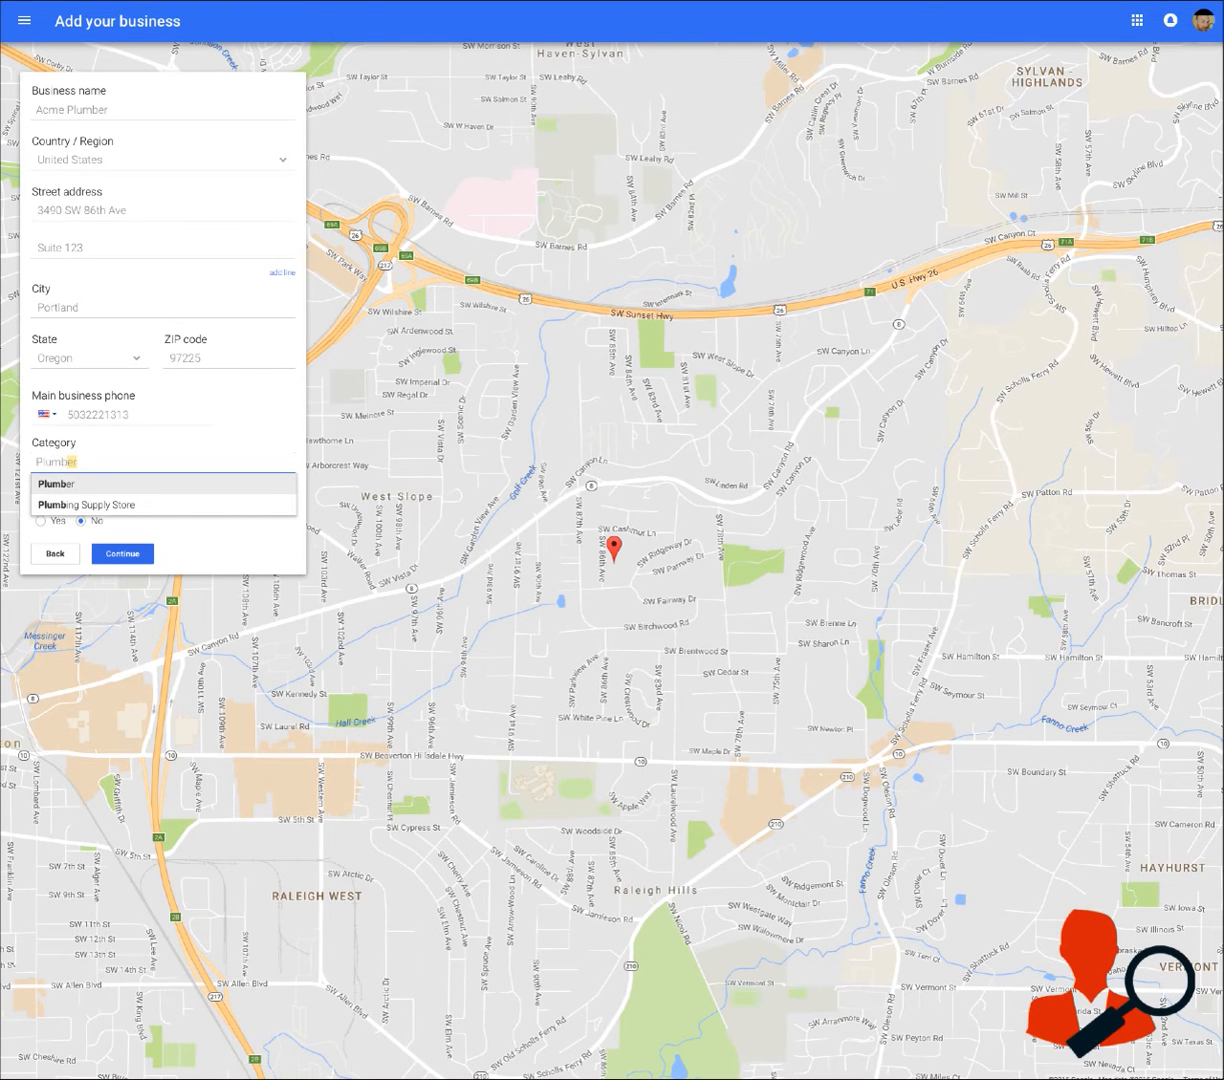
click(109, 484)
click(104, 462)
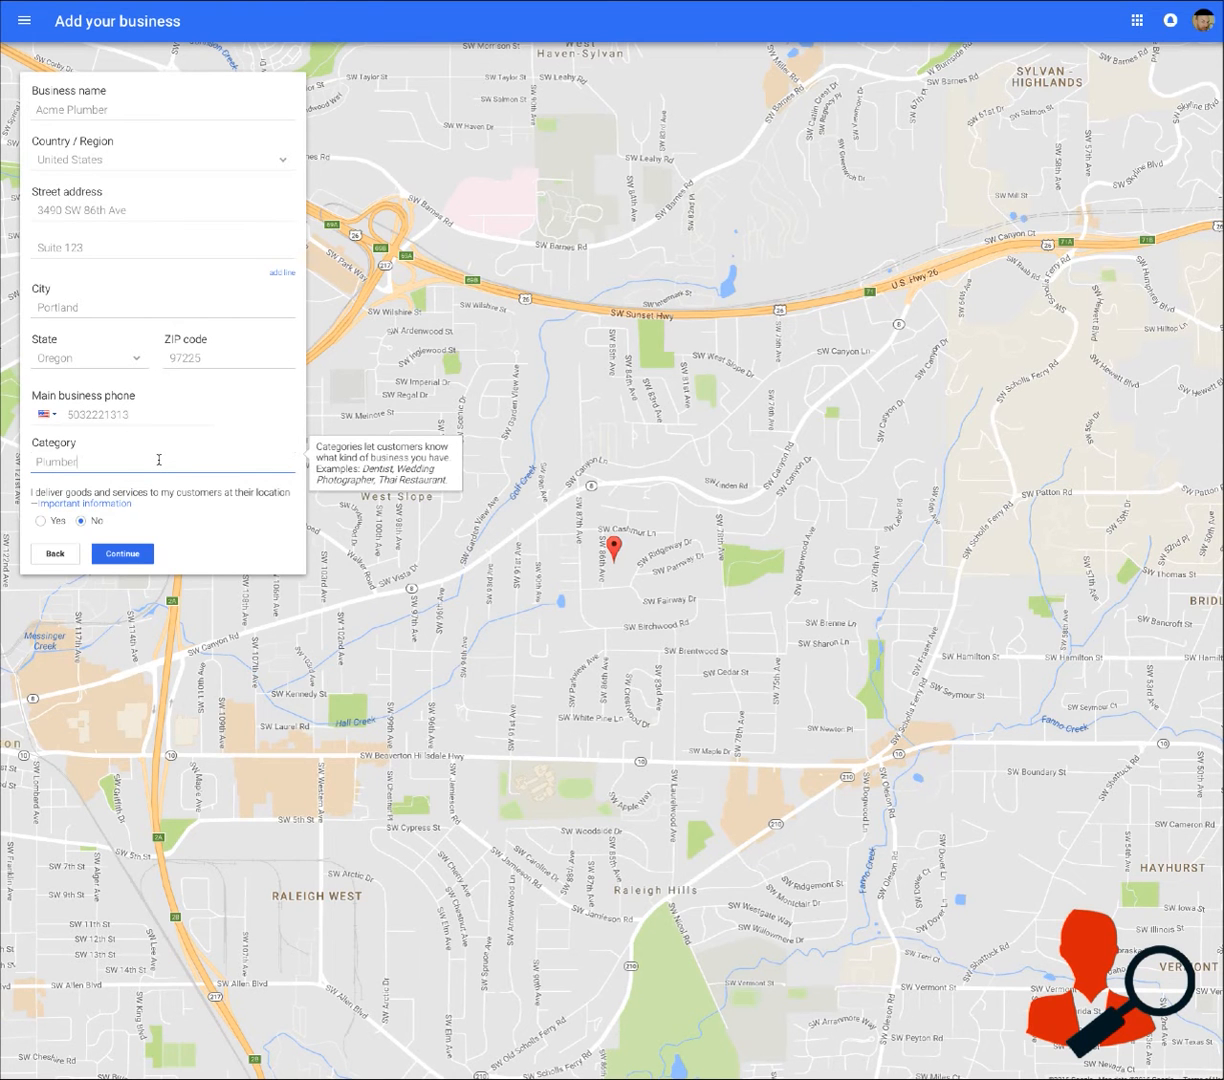
Answer Yes to delivering goods and services to customers at their location and continue to the service area settings
click(170, 516)
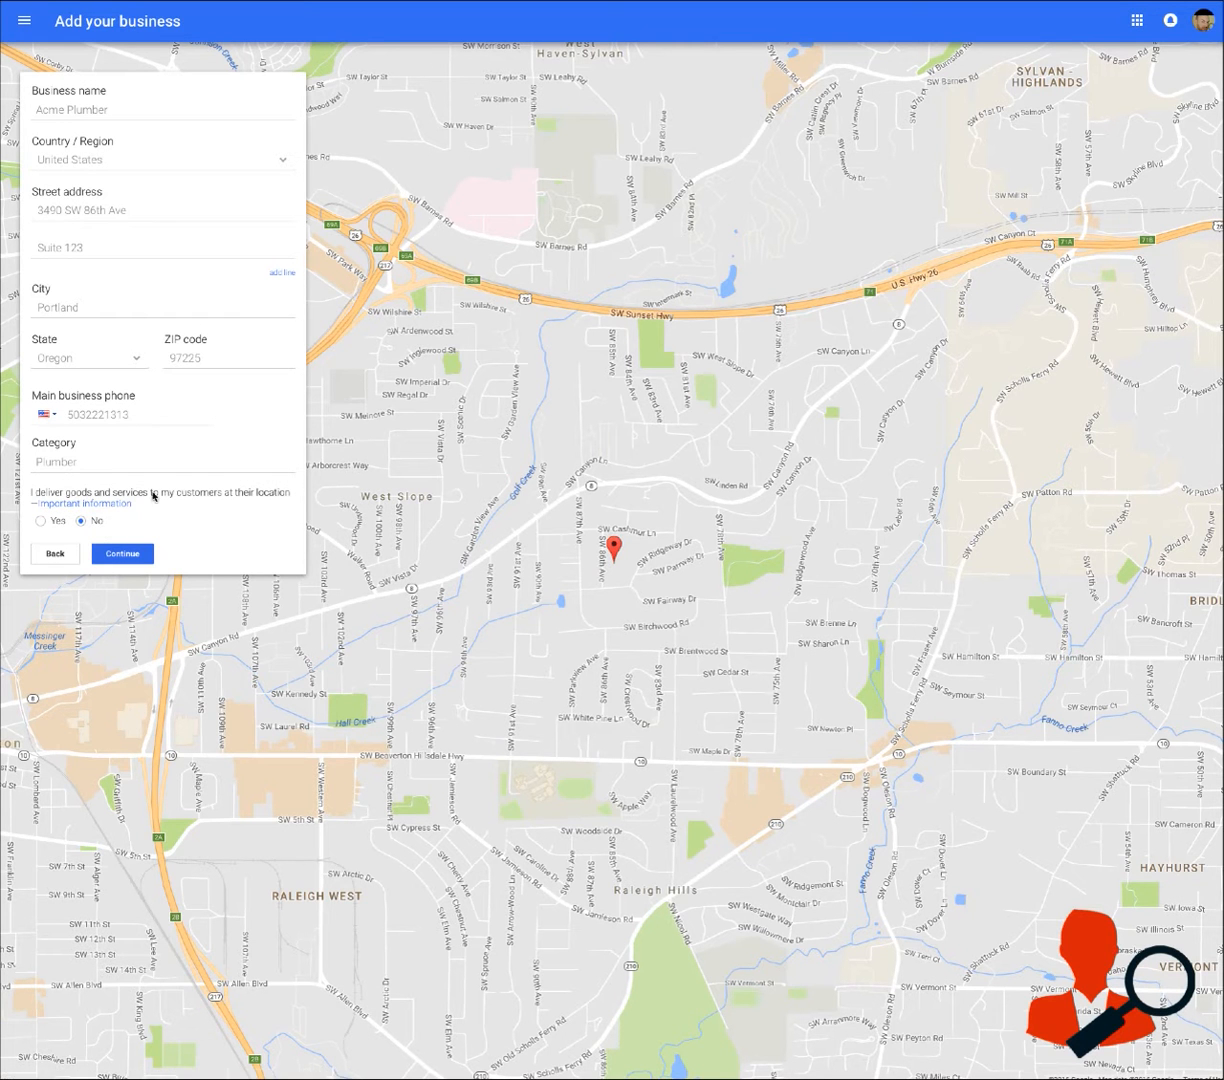
click(41, 521)
click(129, 556)
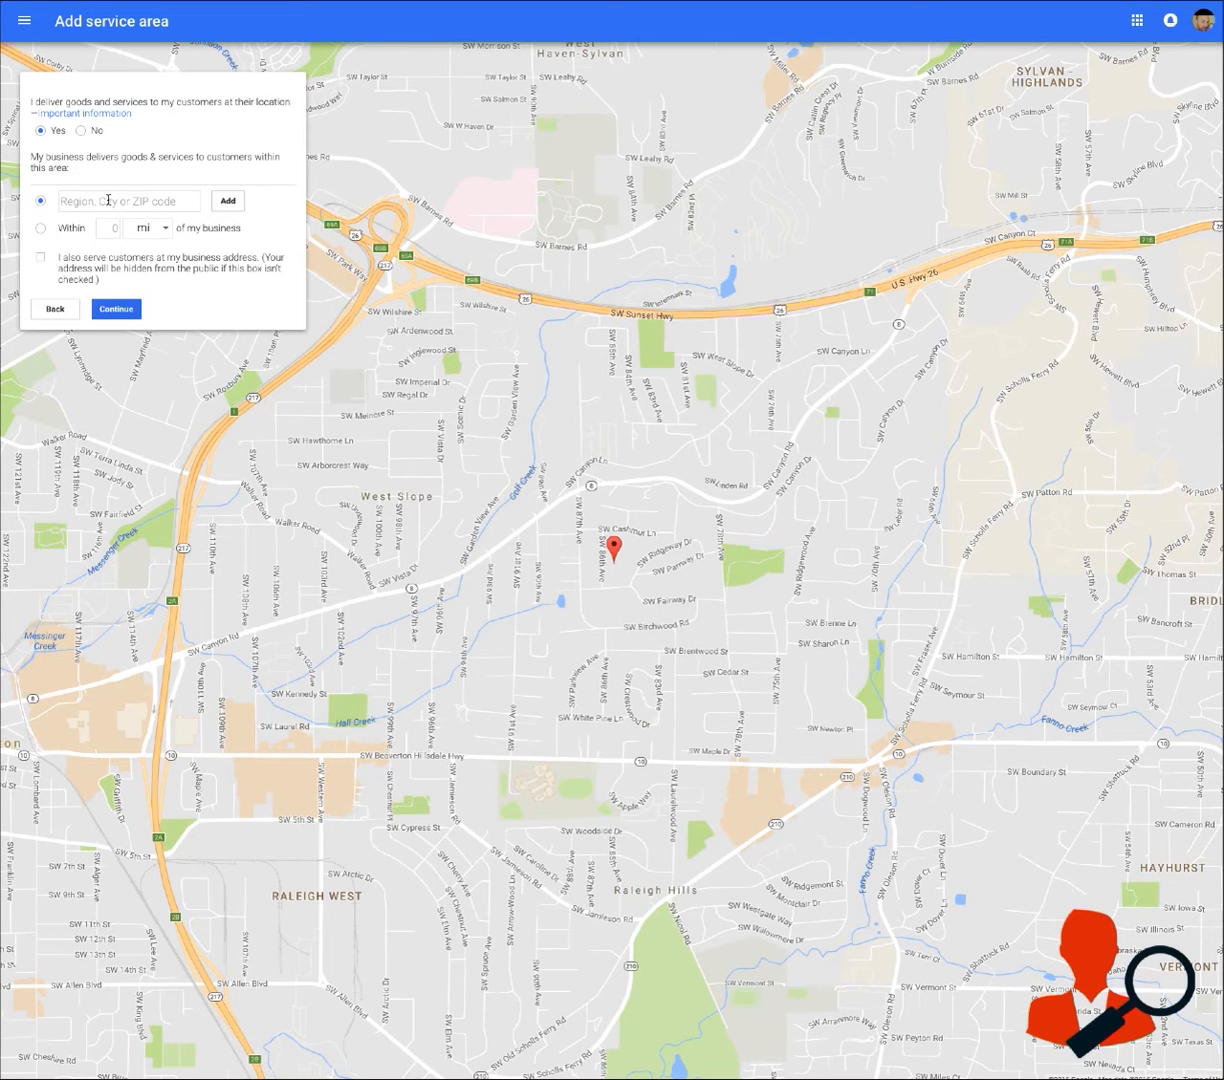
Define the service area as within 25 mi of the business
click(77, 193)
click(38, 228)
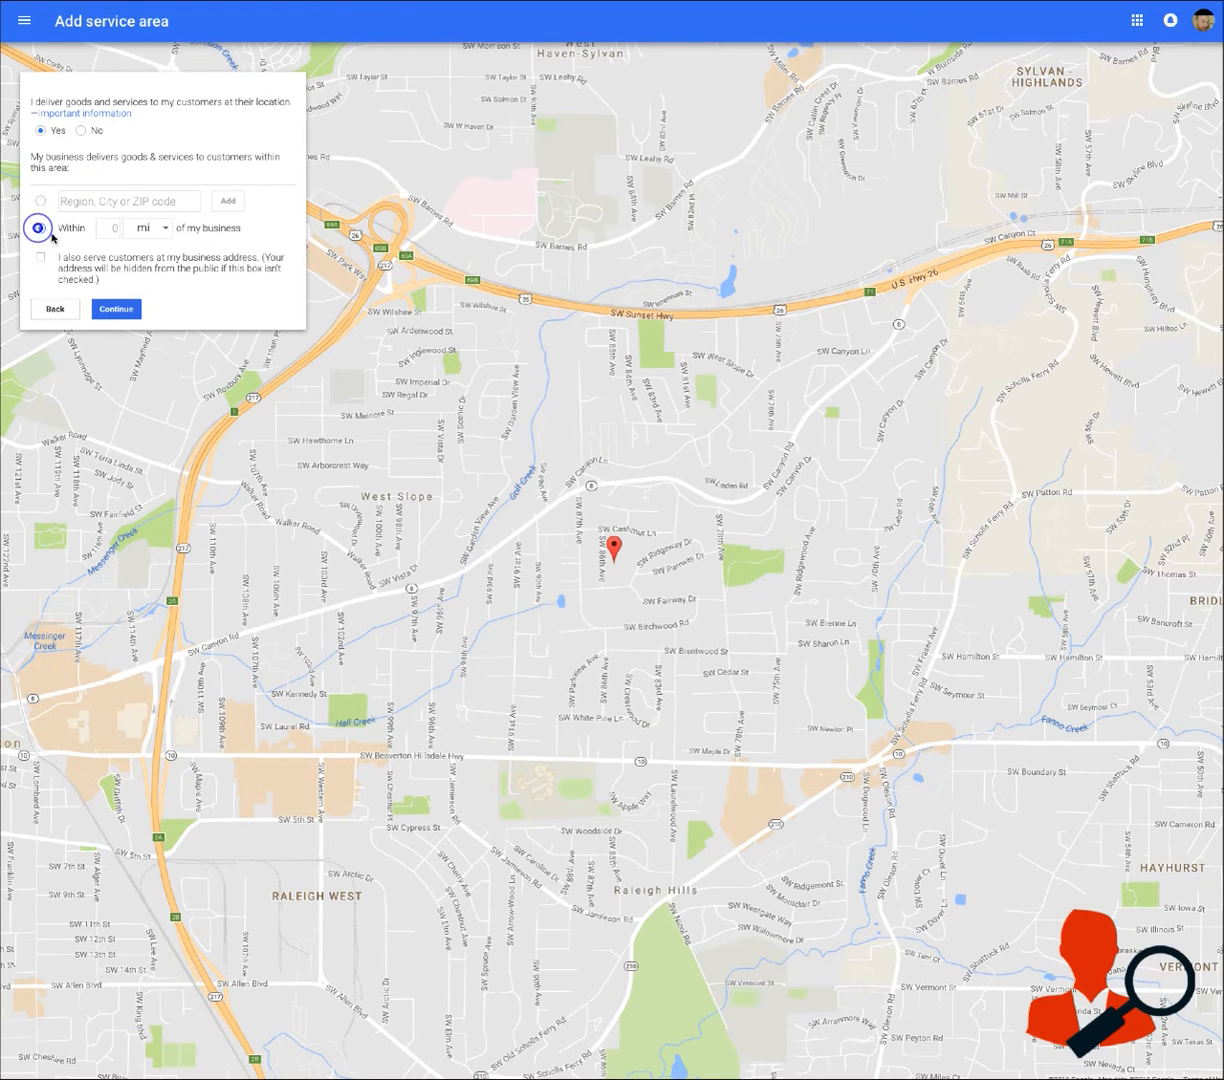
click(115, 228)
text(25)
click(195, 301)
Mark that customers are also served at the business address and continue to the business confirmation
drag(107, 280, 59, 256)
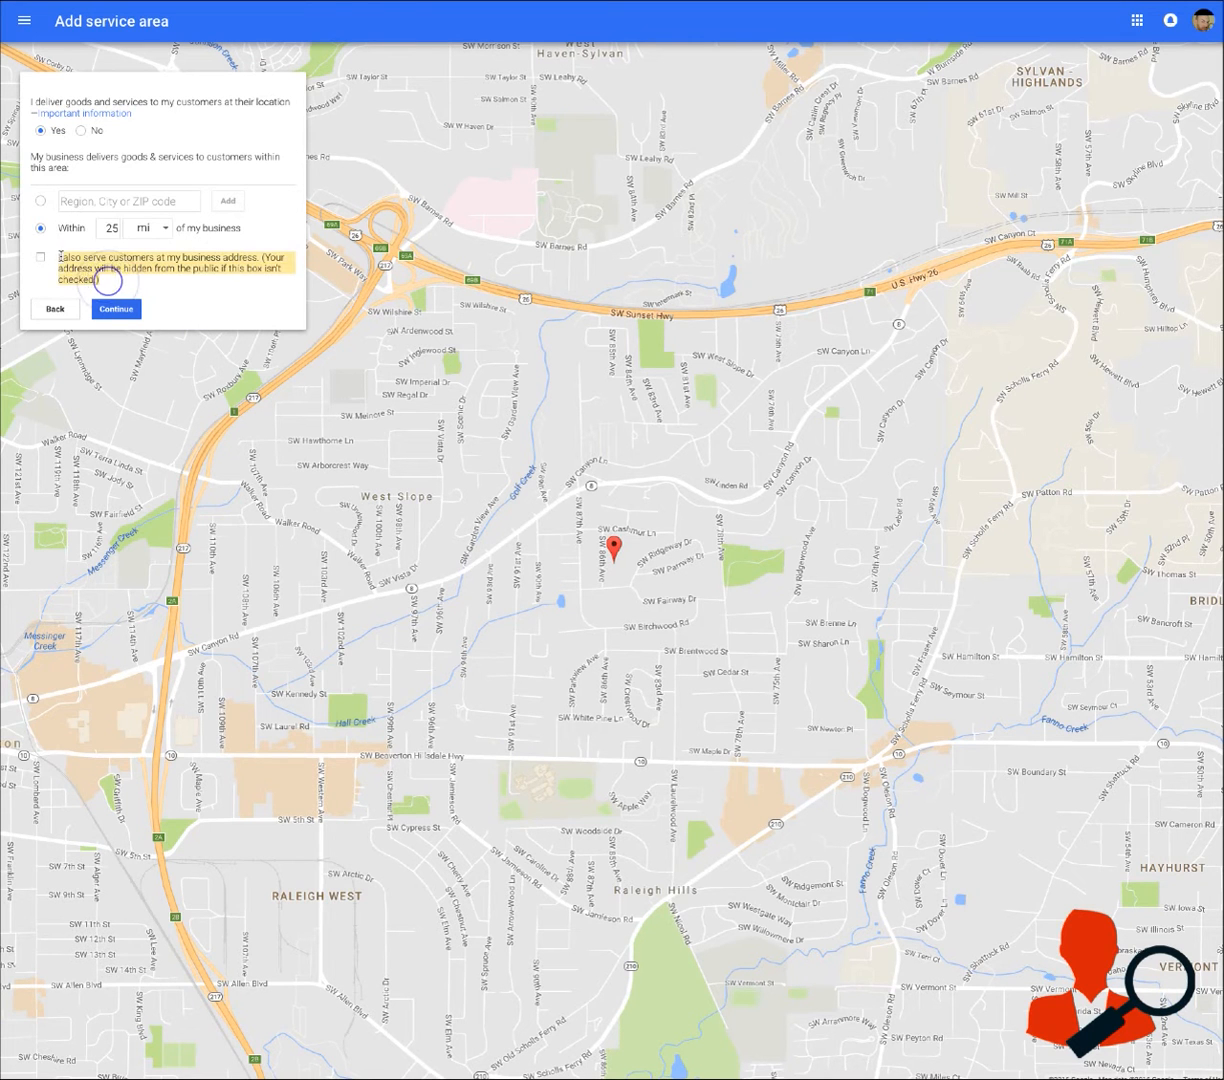
click(127, 286)
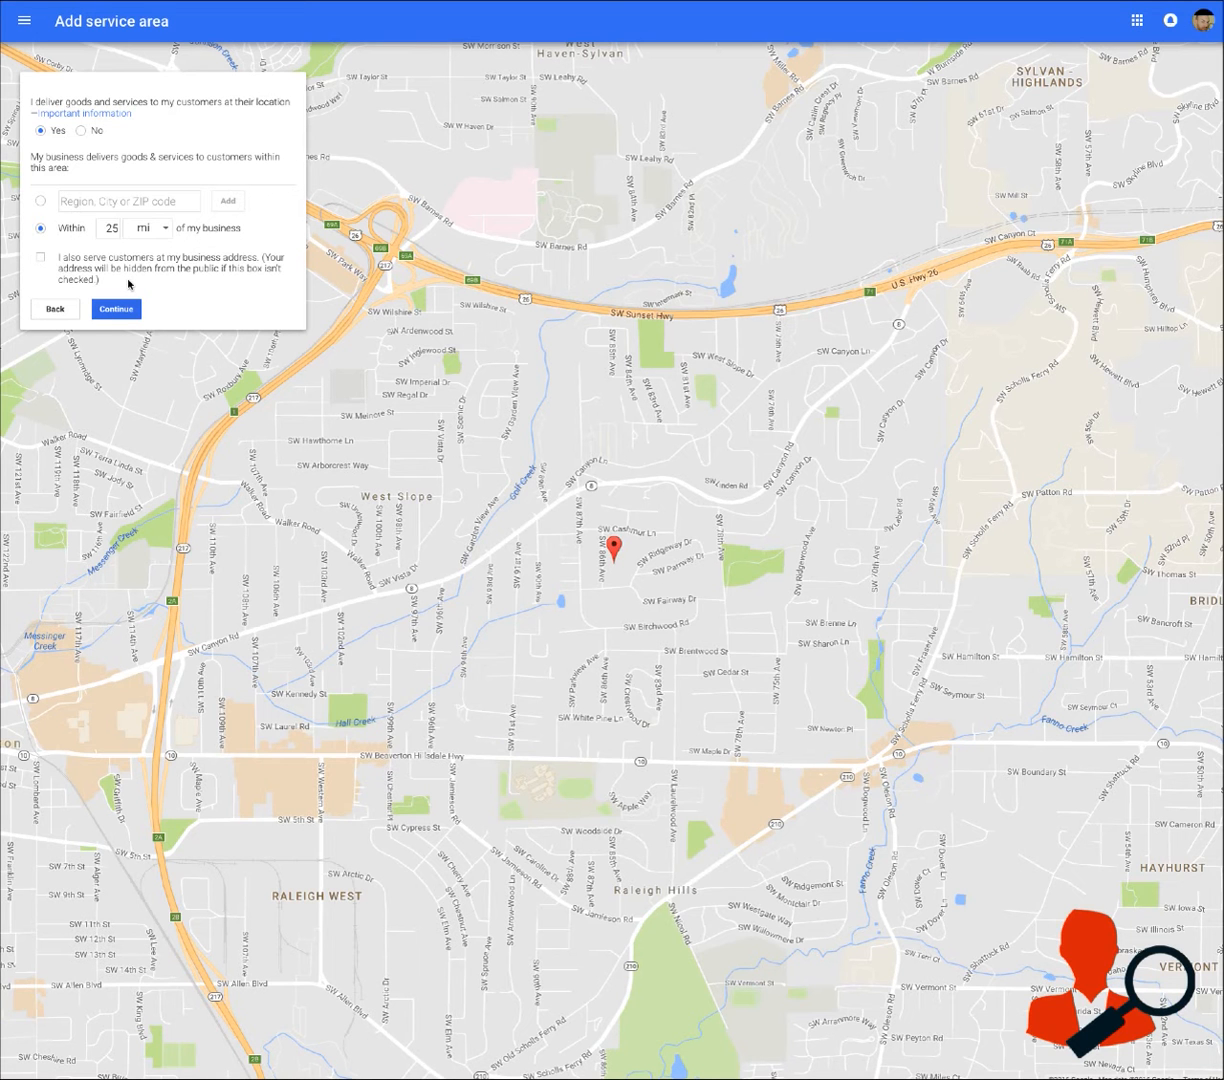
click(42, 258)
click(114, 310)
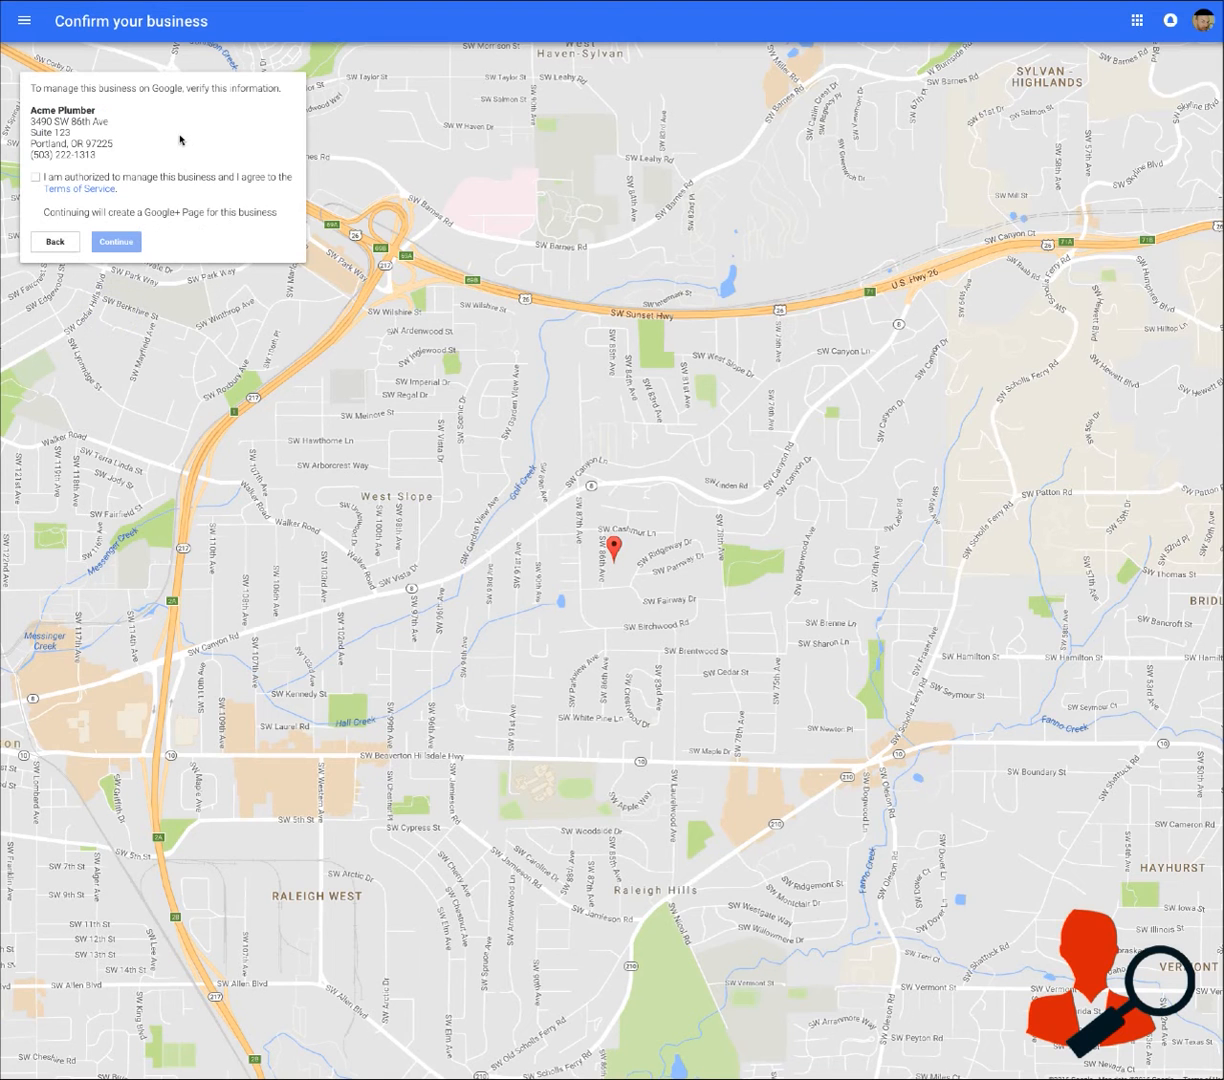
Check the business details, confirm authorization and agreement to the Terms of Service, and continue to verification
drag(31, 111, 115, 153)
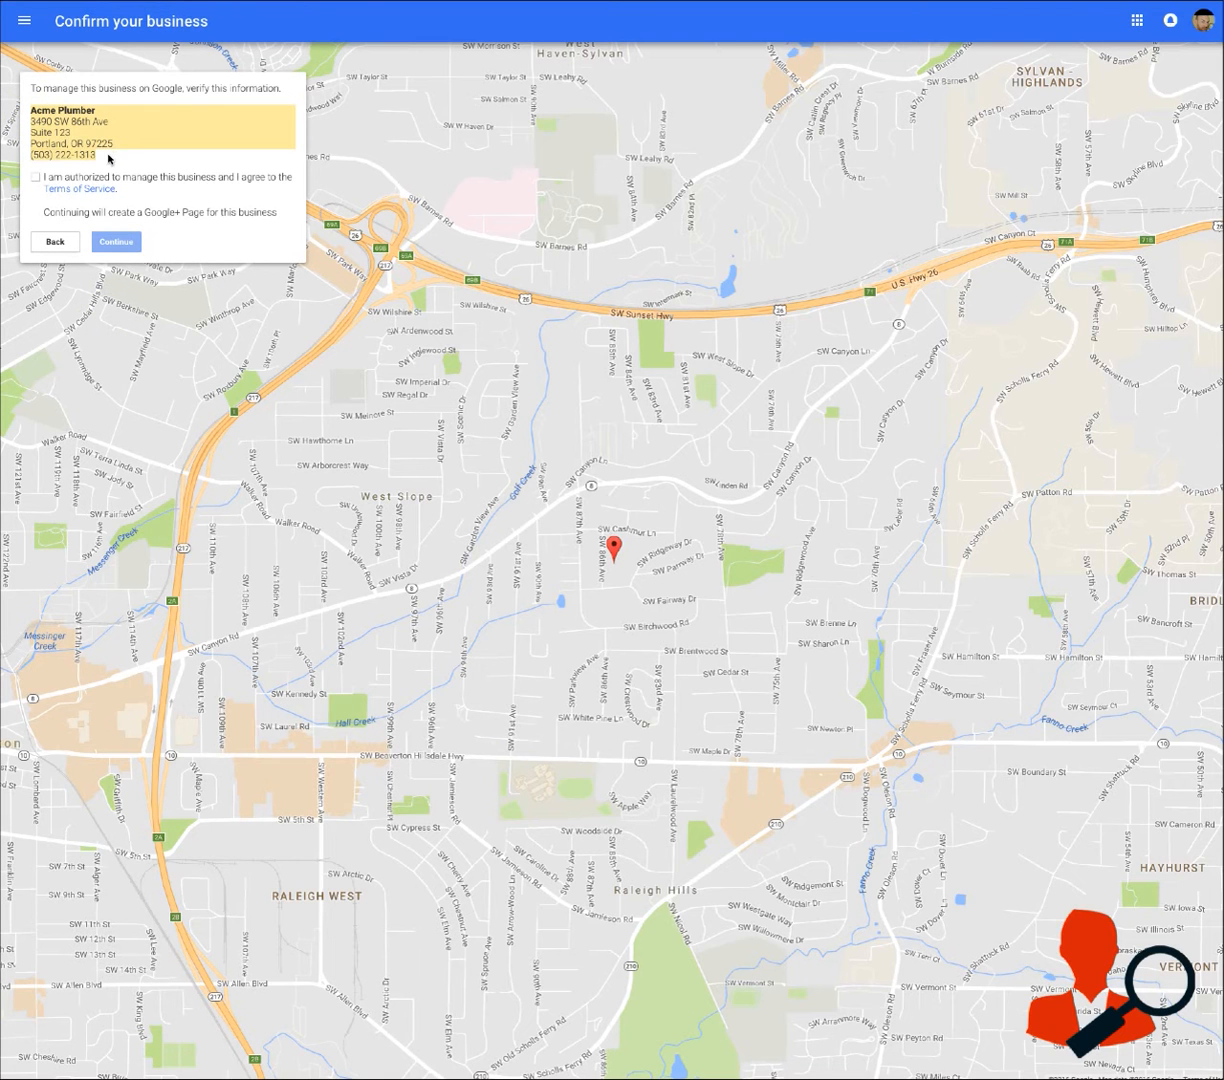
click(36, 177)
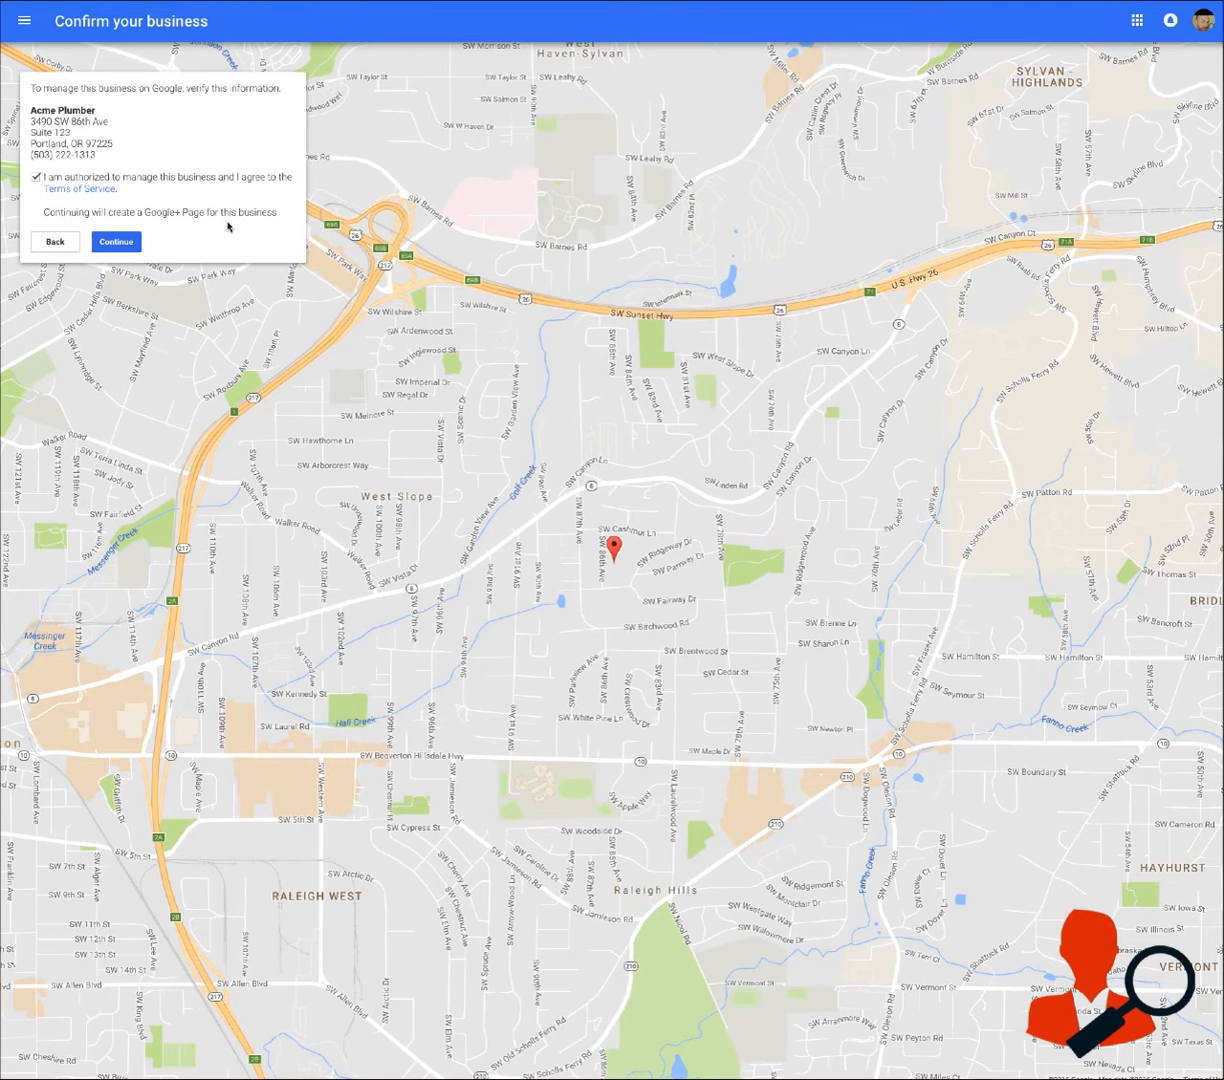
click(120, 238)
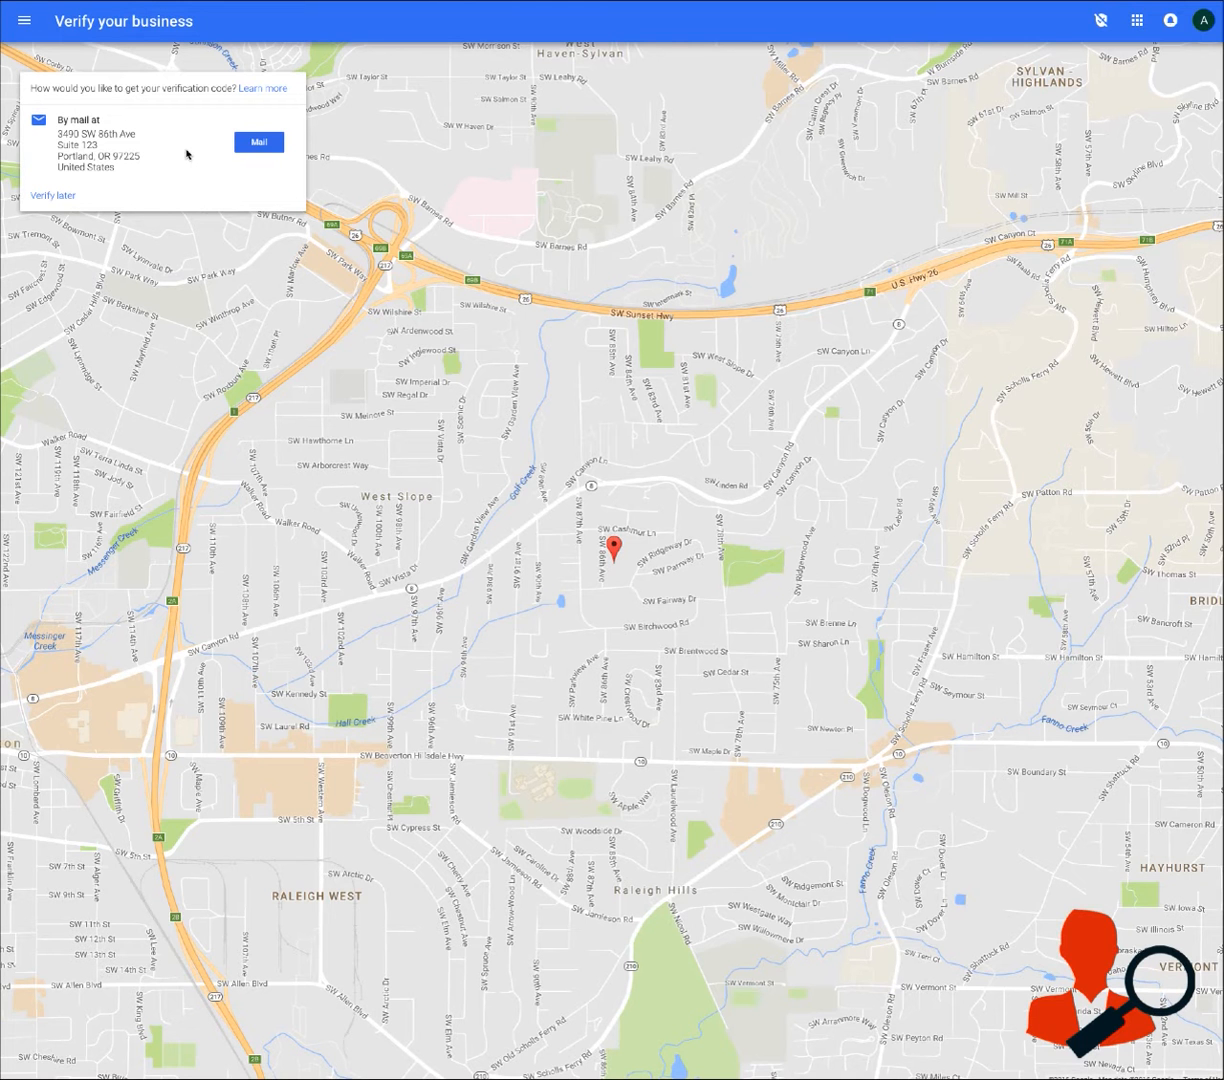
Choose verification by mail, enter the contact's name for the postcard, and send the postcard
click(257, 141)
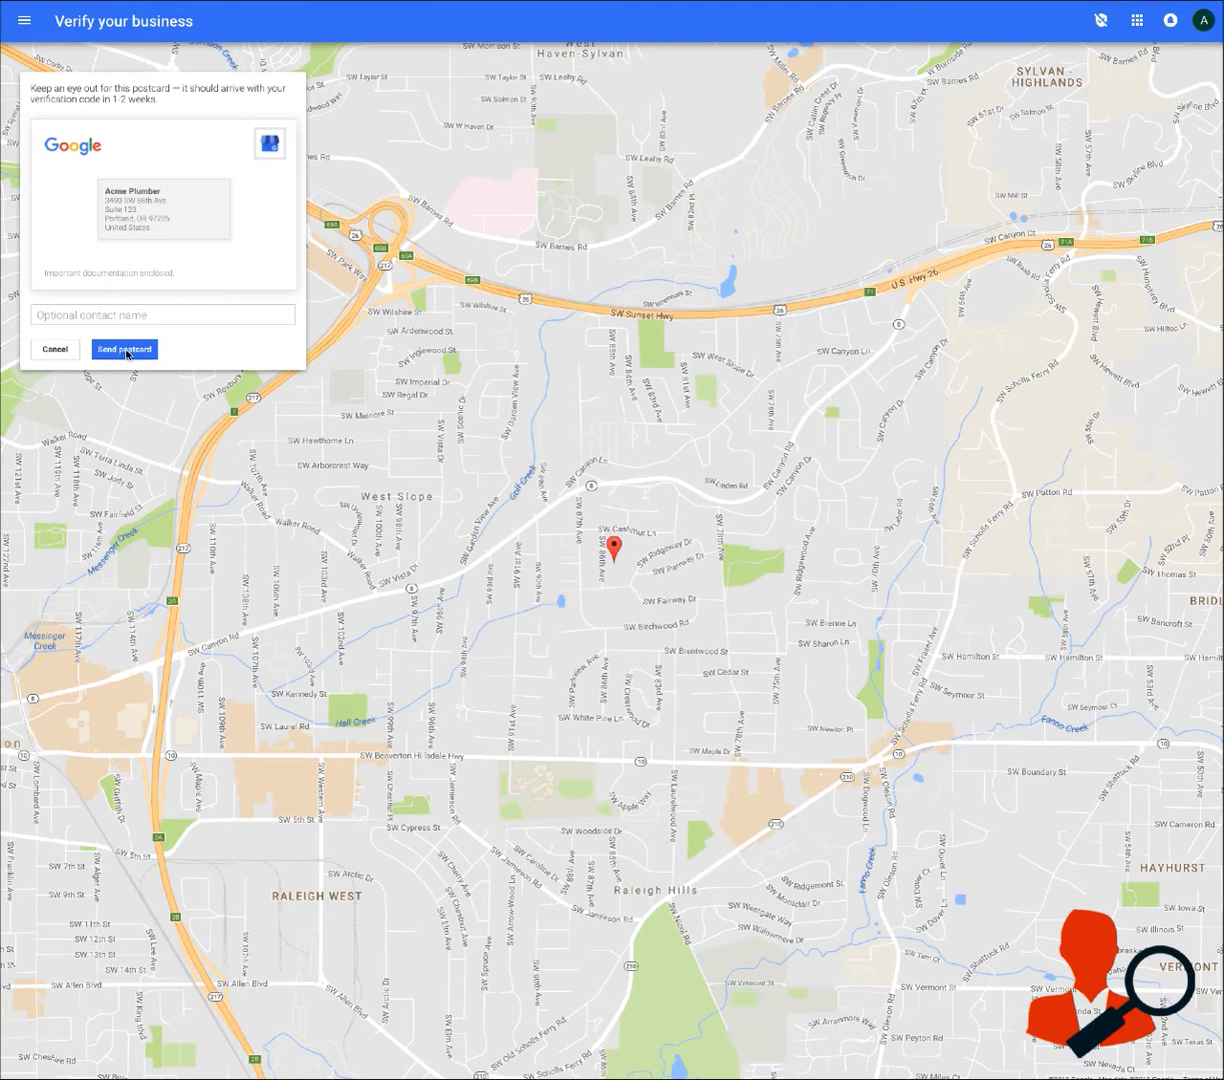
click(99, 317)
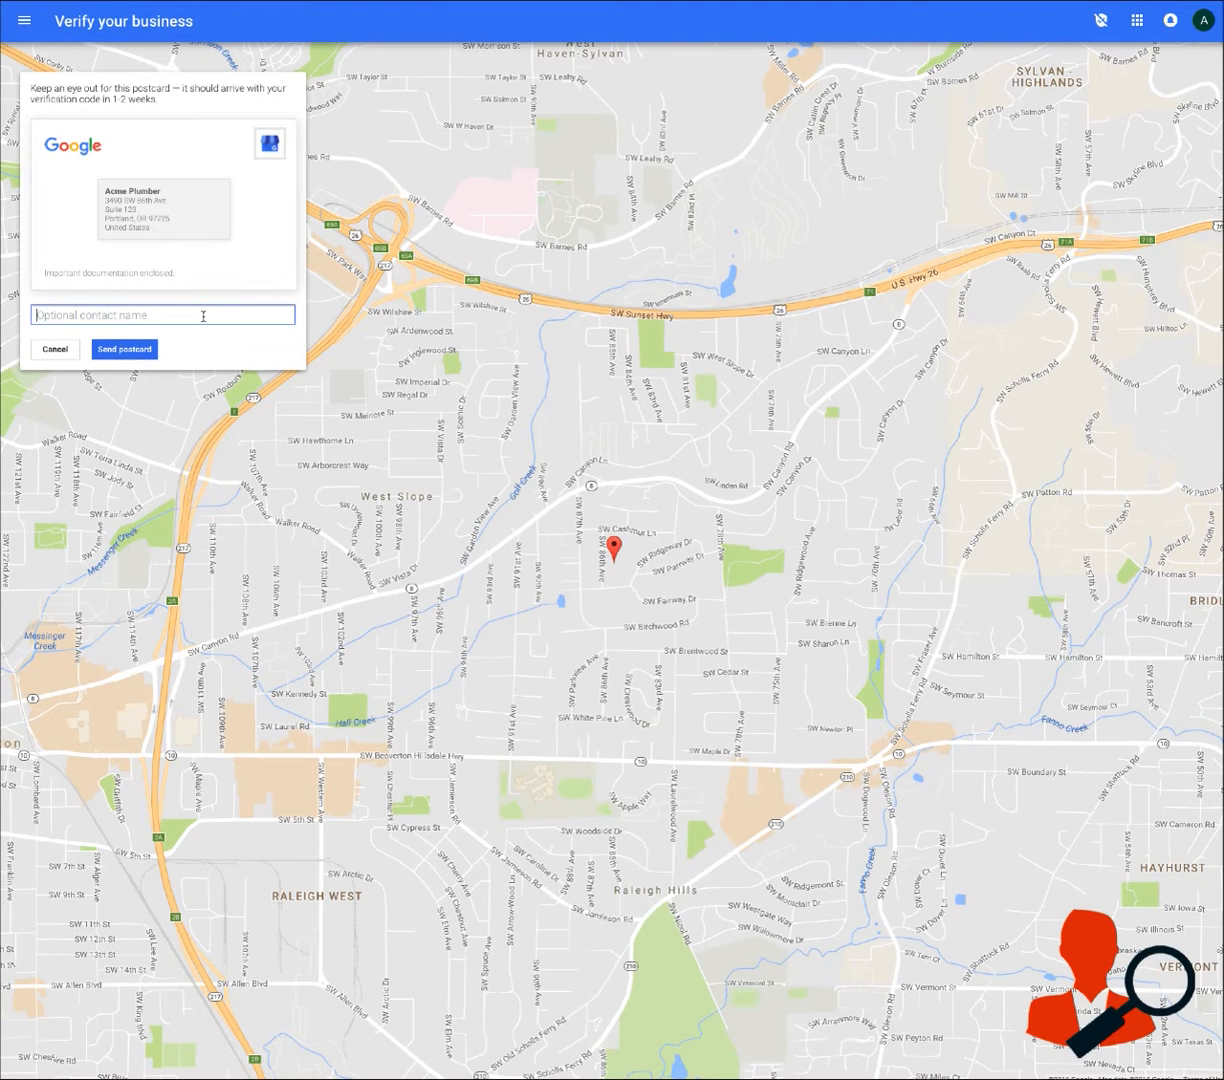
text(Att)
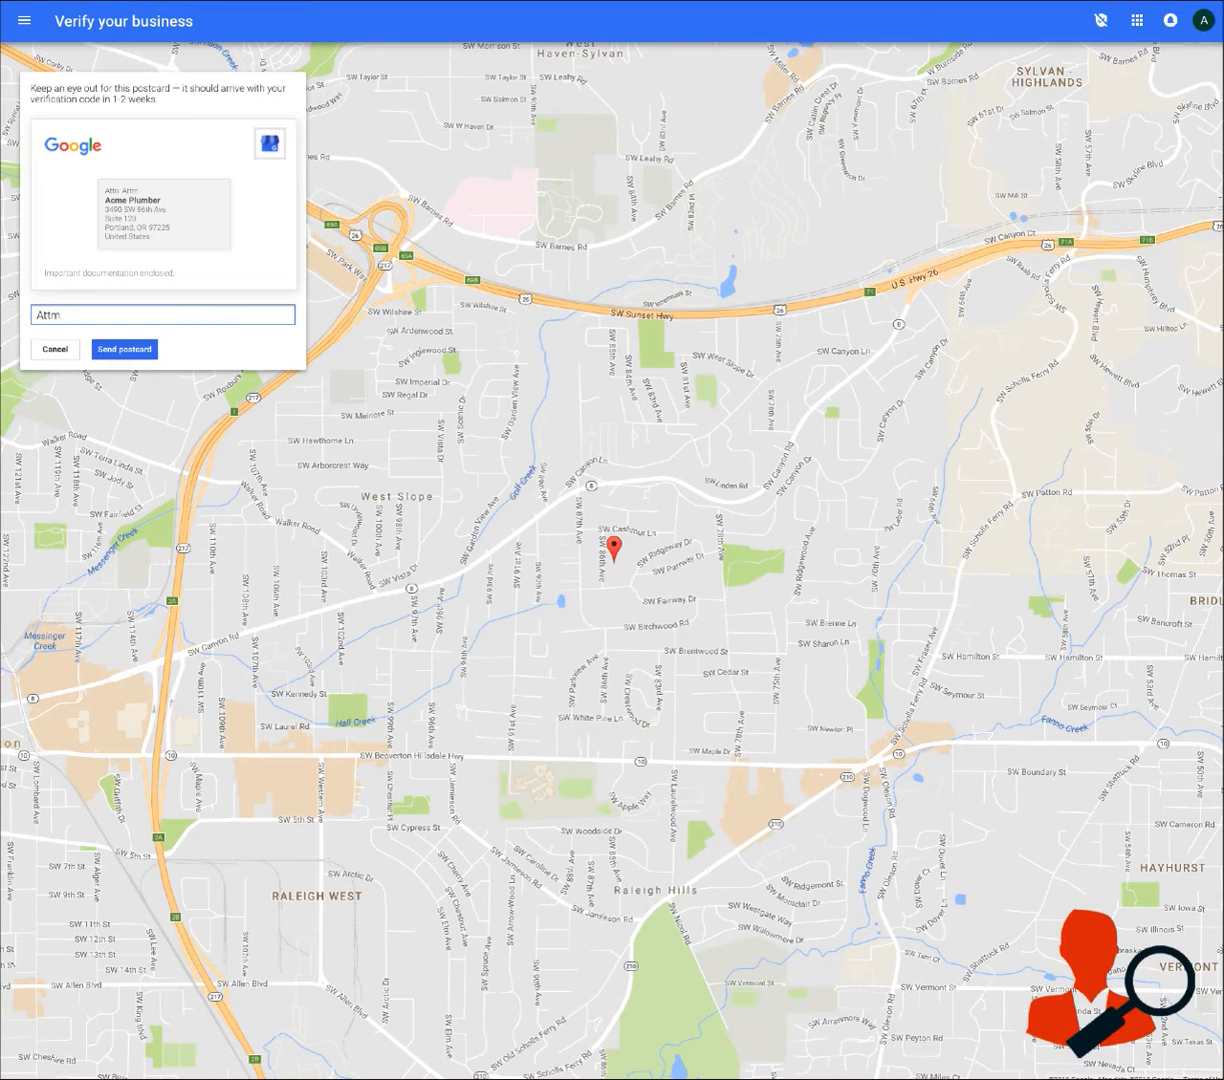
text(: Chester)
click(136, 349)
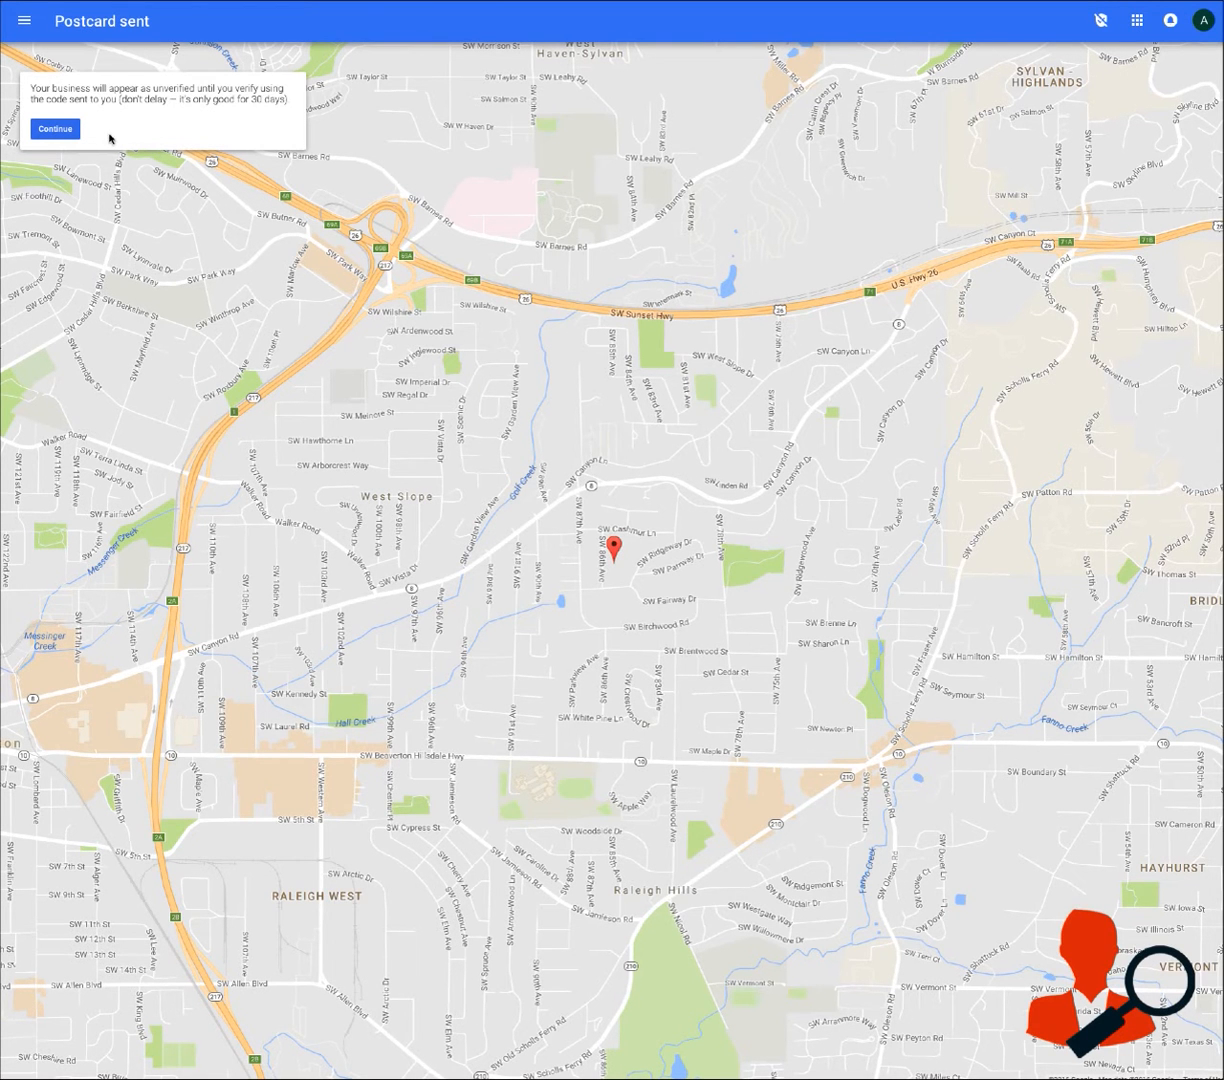
Continue to the Acme Plumber dashboard and dismiss the welcome tour
click(55, 129)
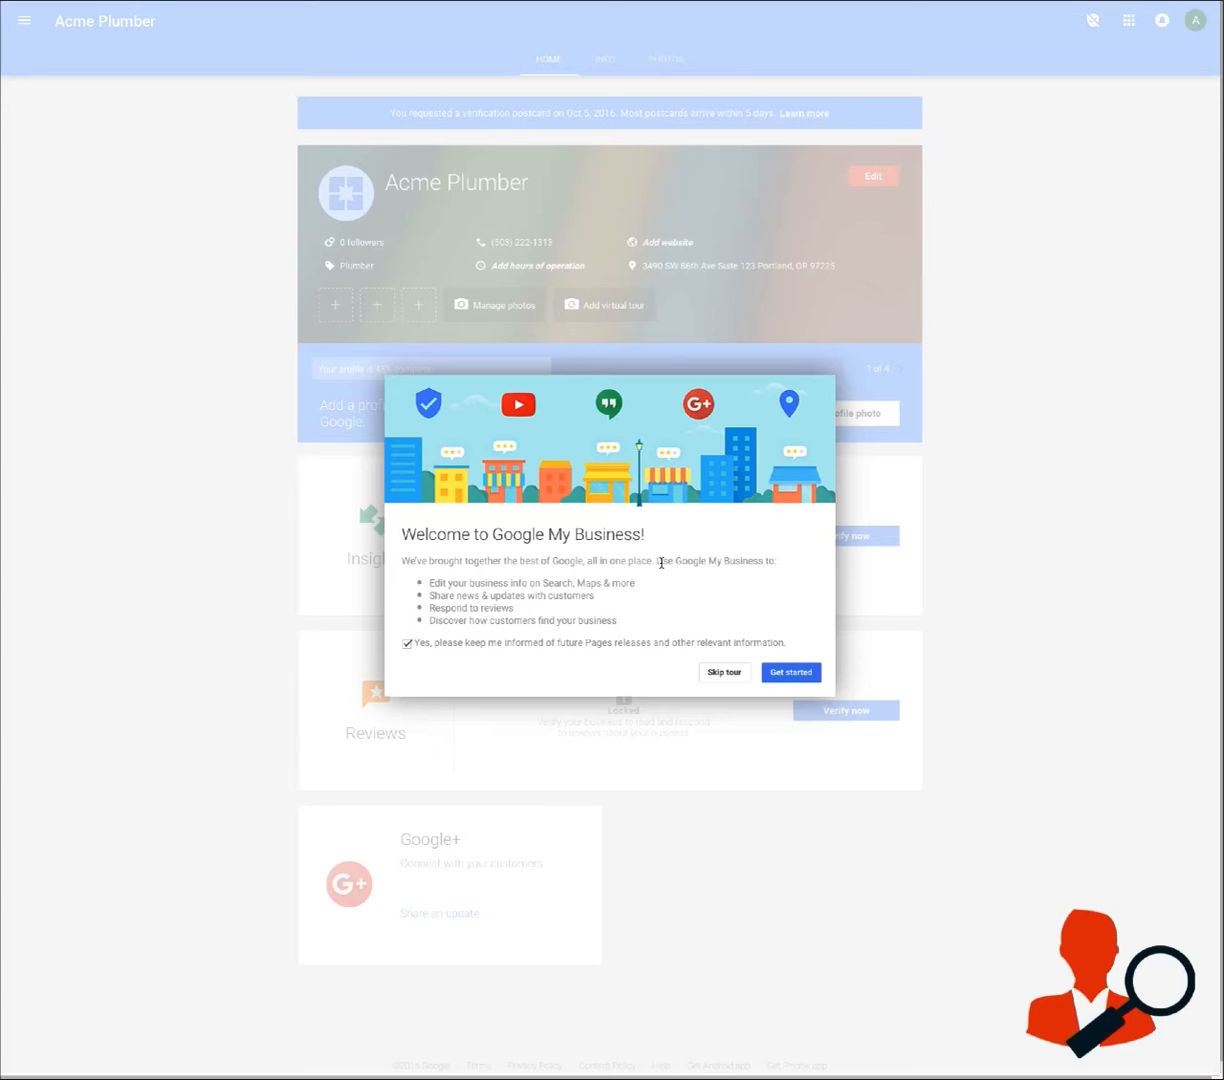
click(725, 673)
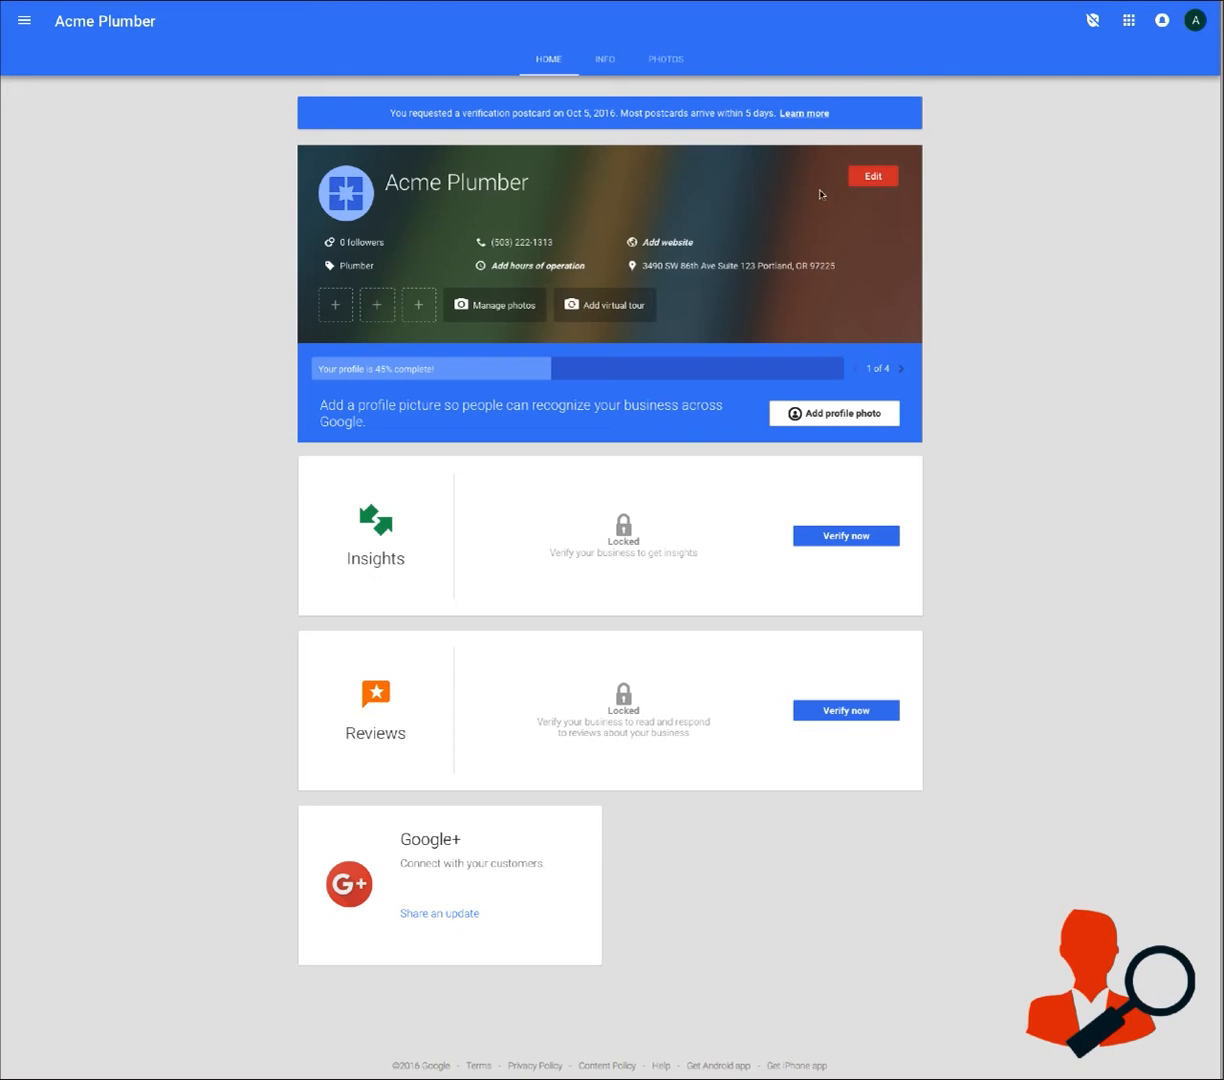
click(876, 177)
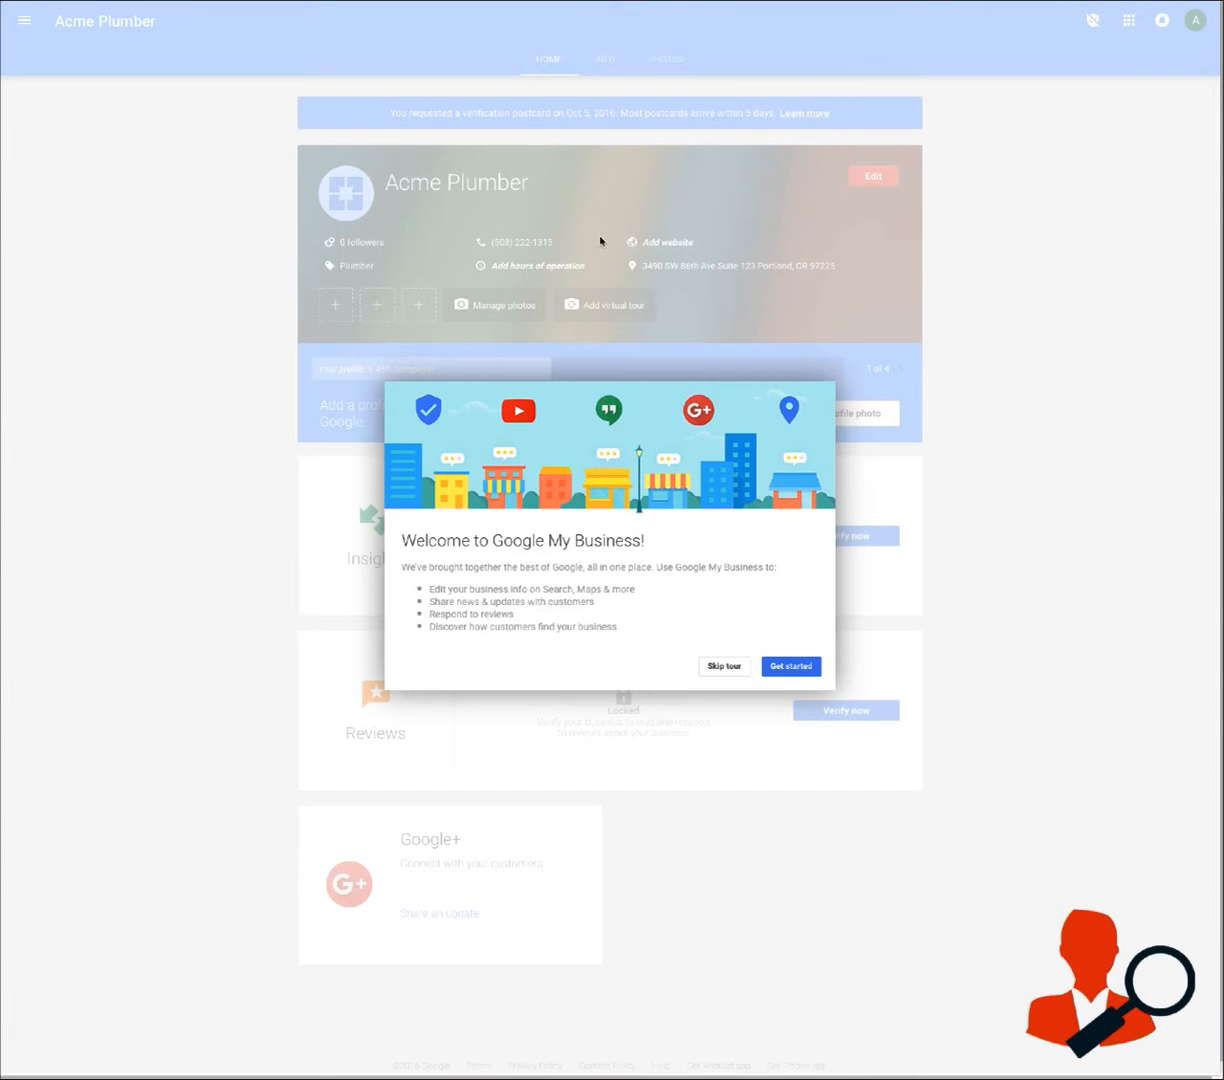
click(790, 667)
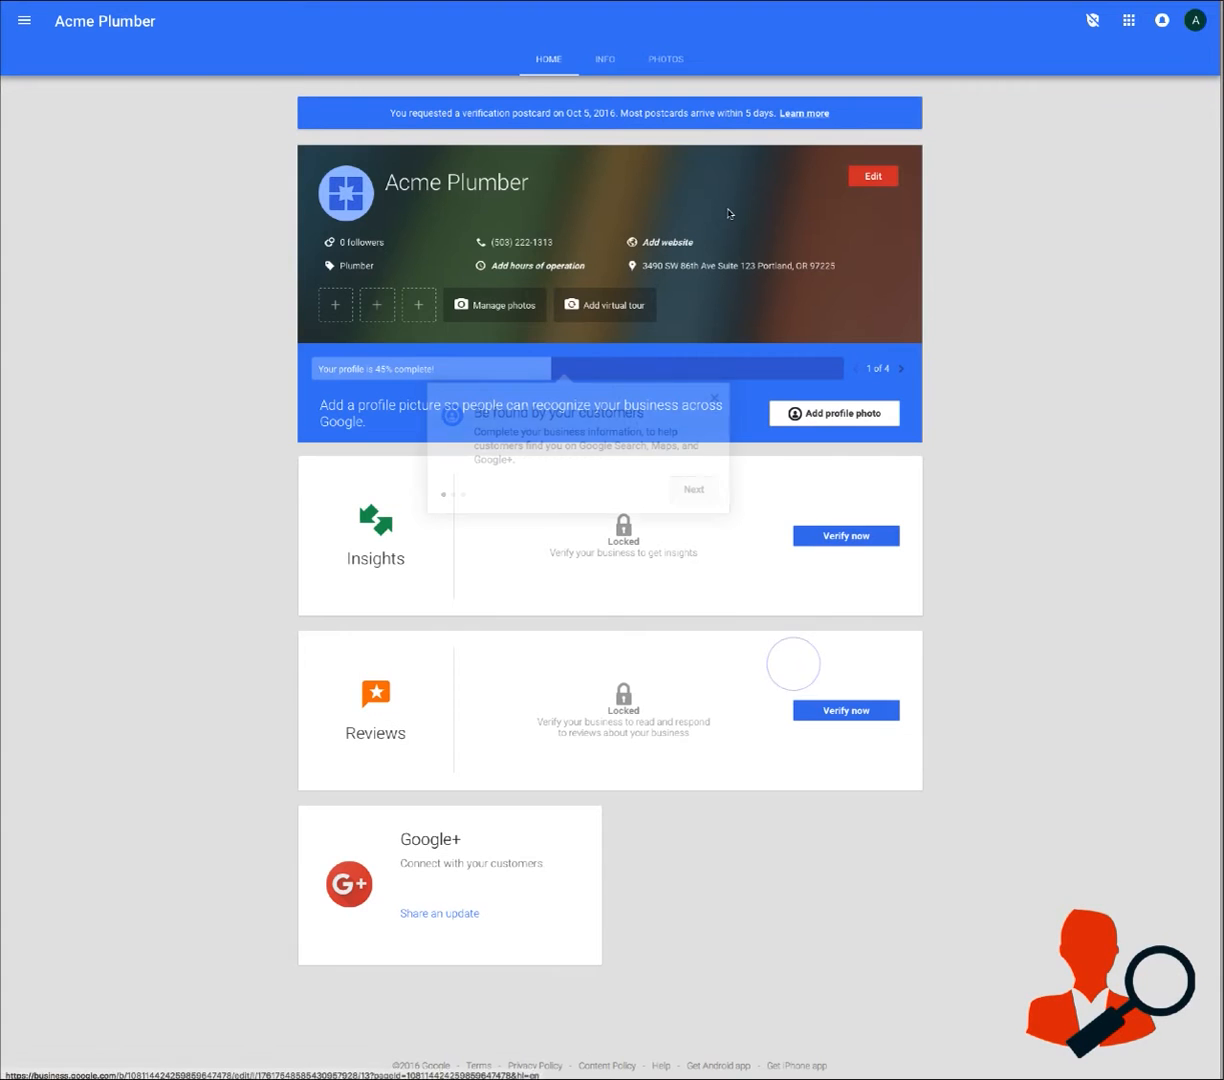
click(714, 398)
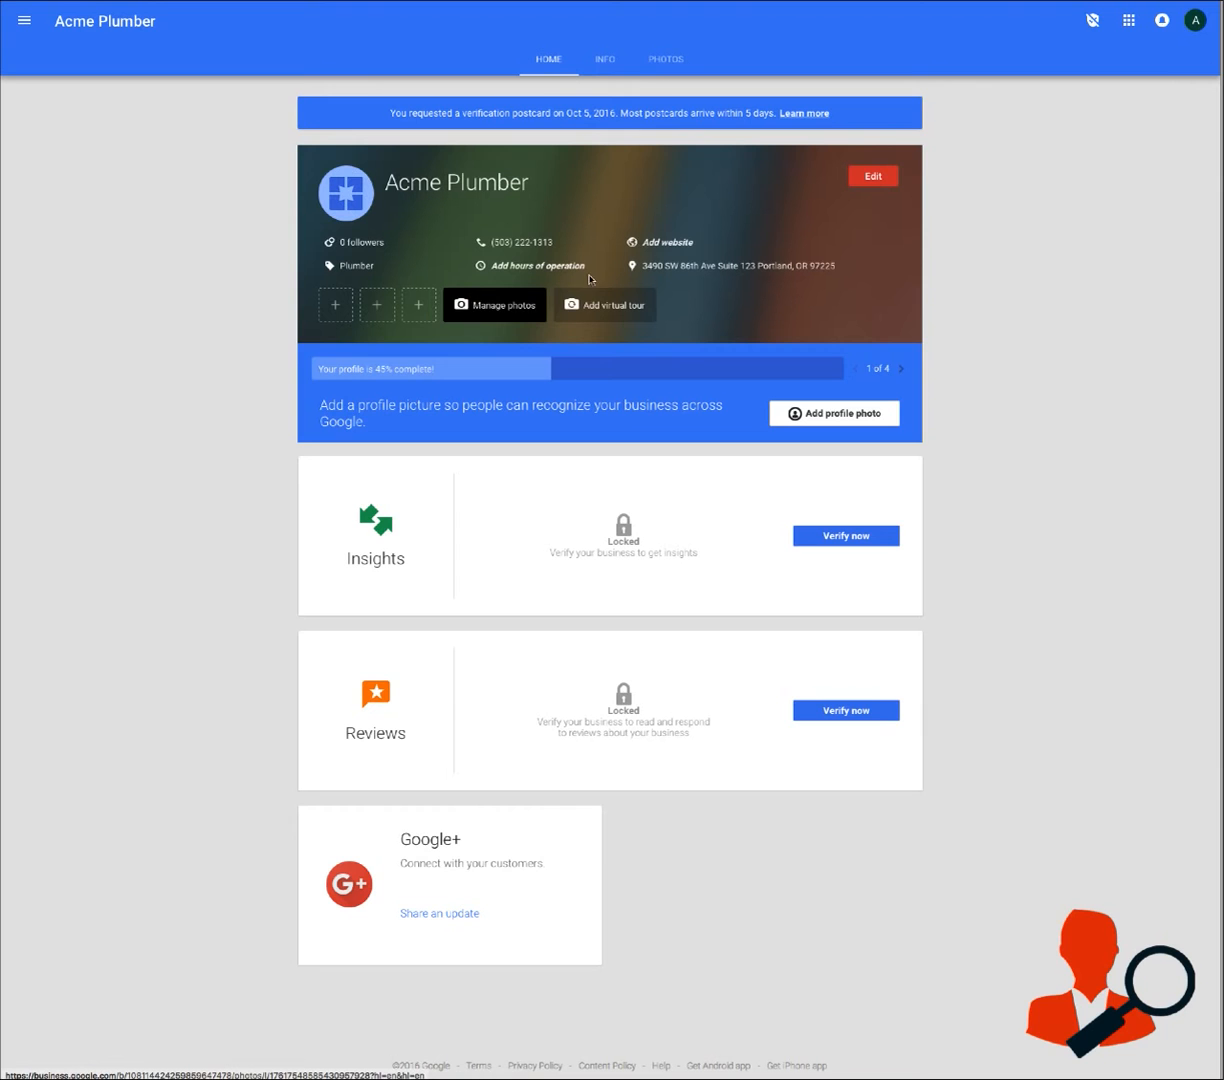
click(668, 244)
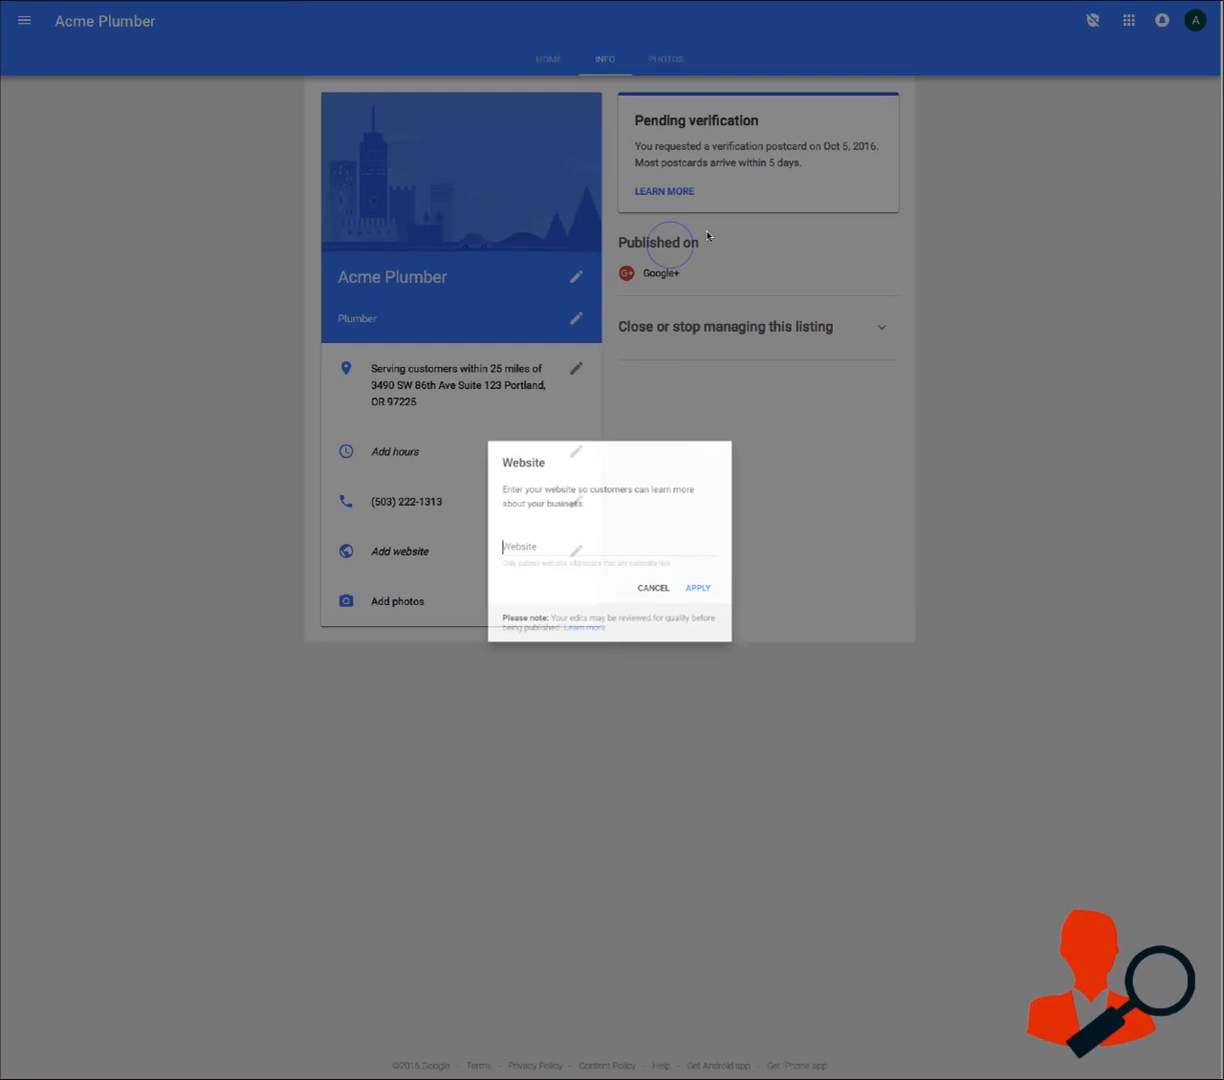
click(555, 547)
text(www.acemplumbing.com)
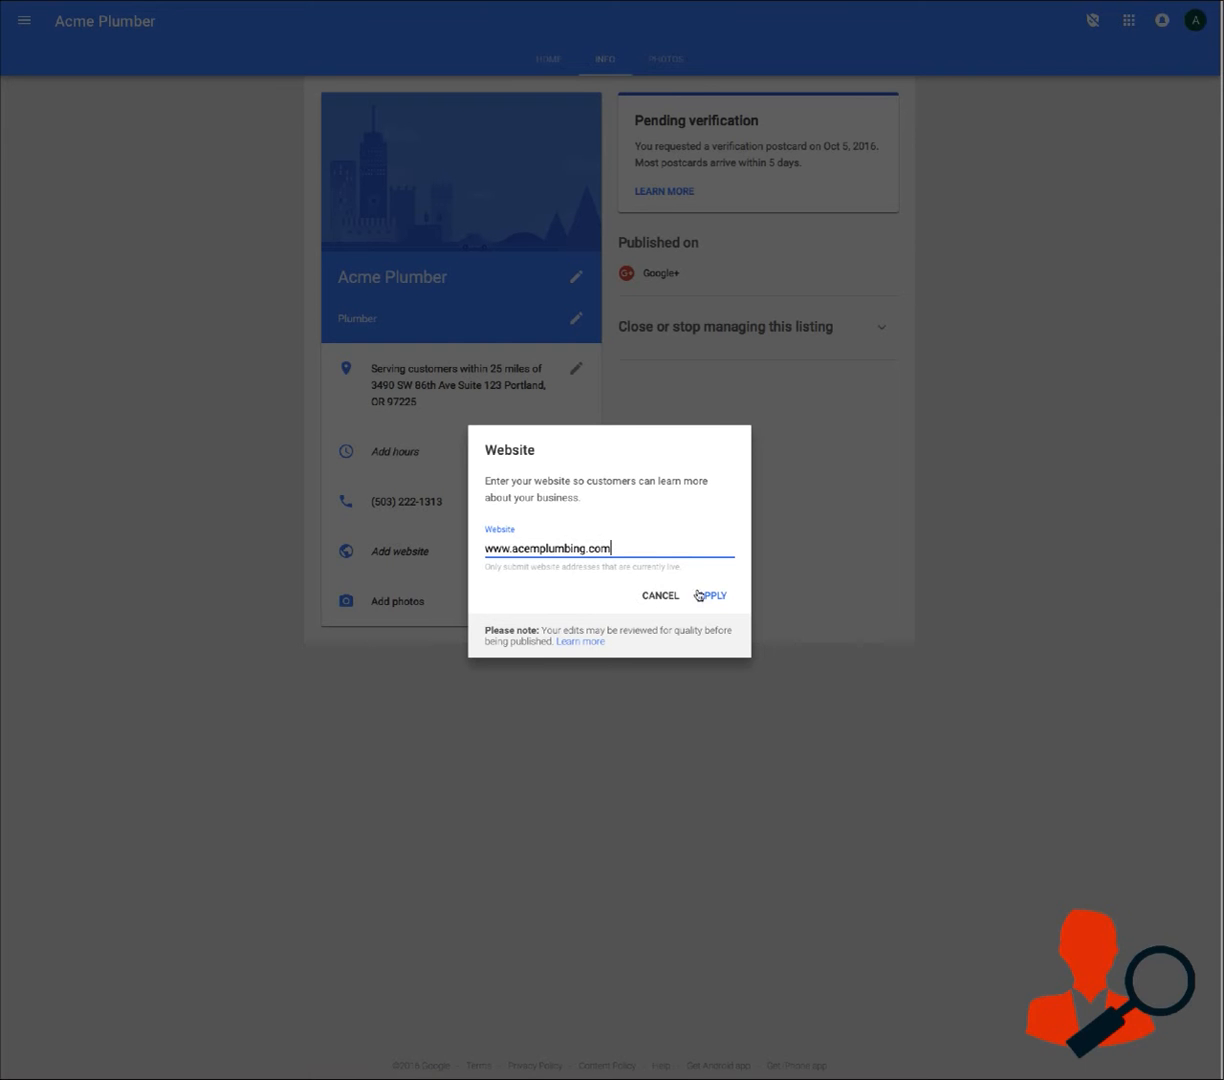
click(710, 594)
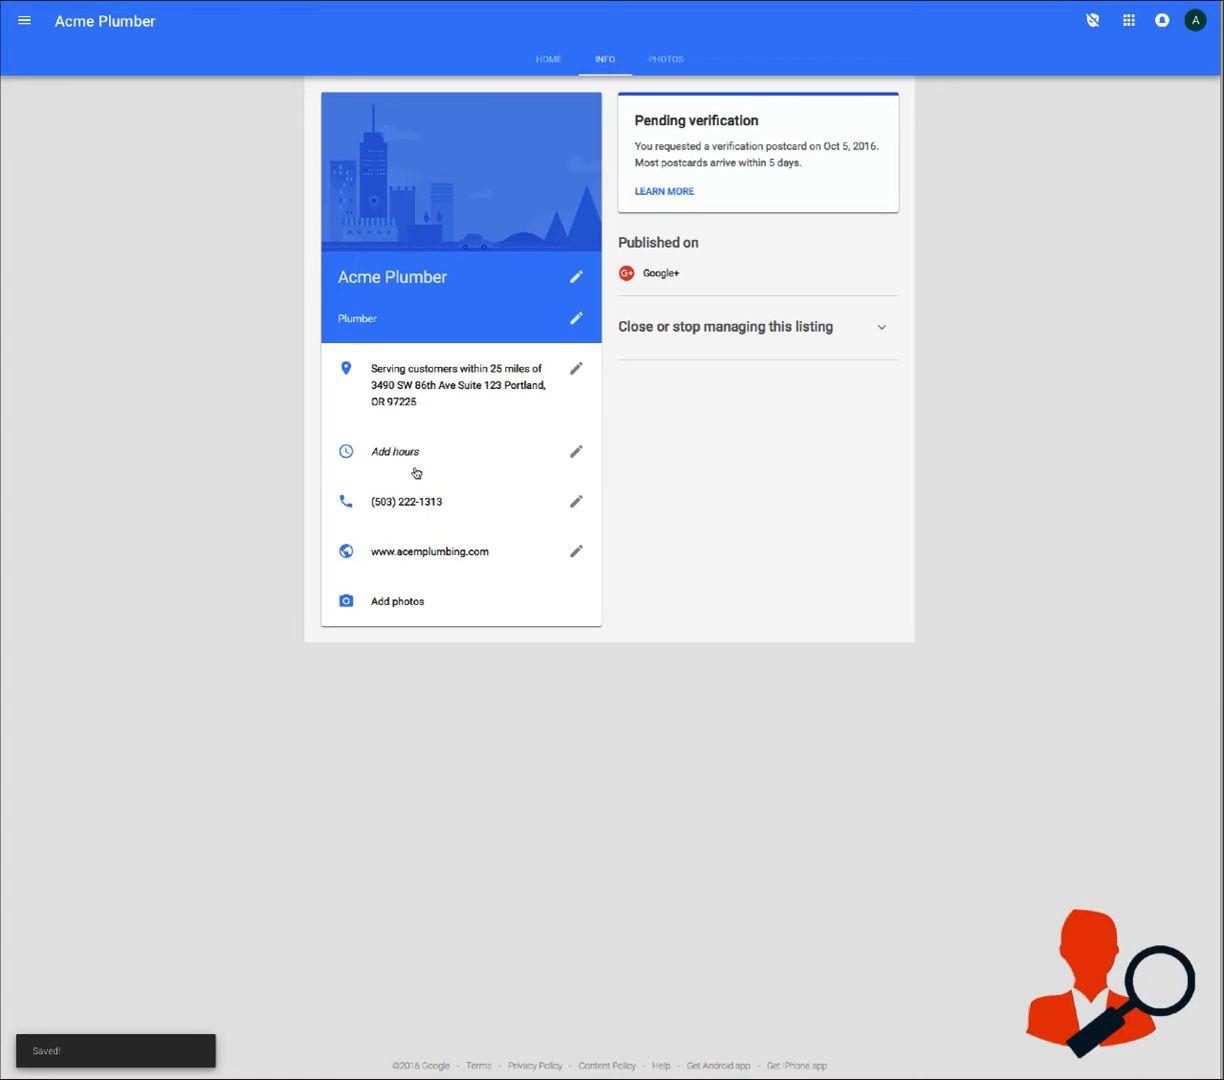
Start adding business hours and mark all seven days, Sunday through Saturday, as open
click(416, 455)
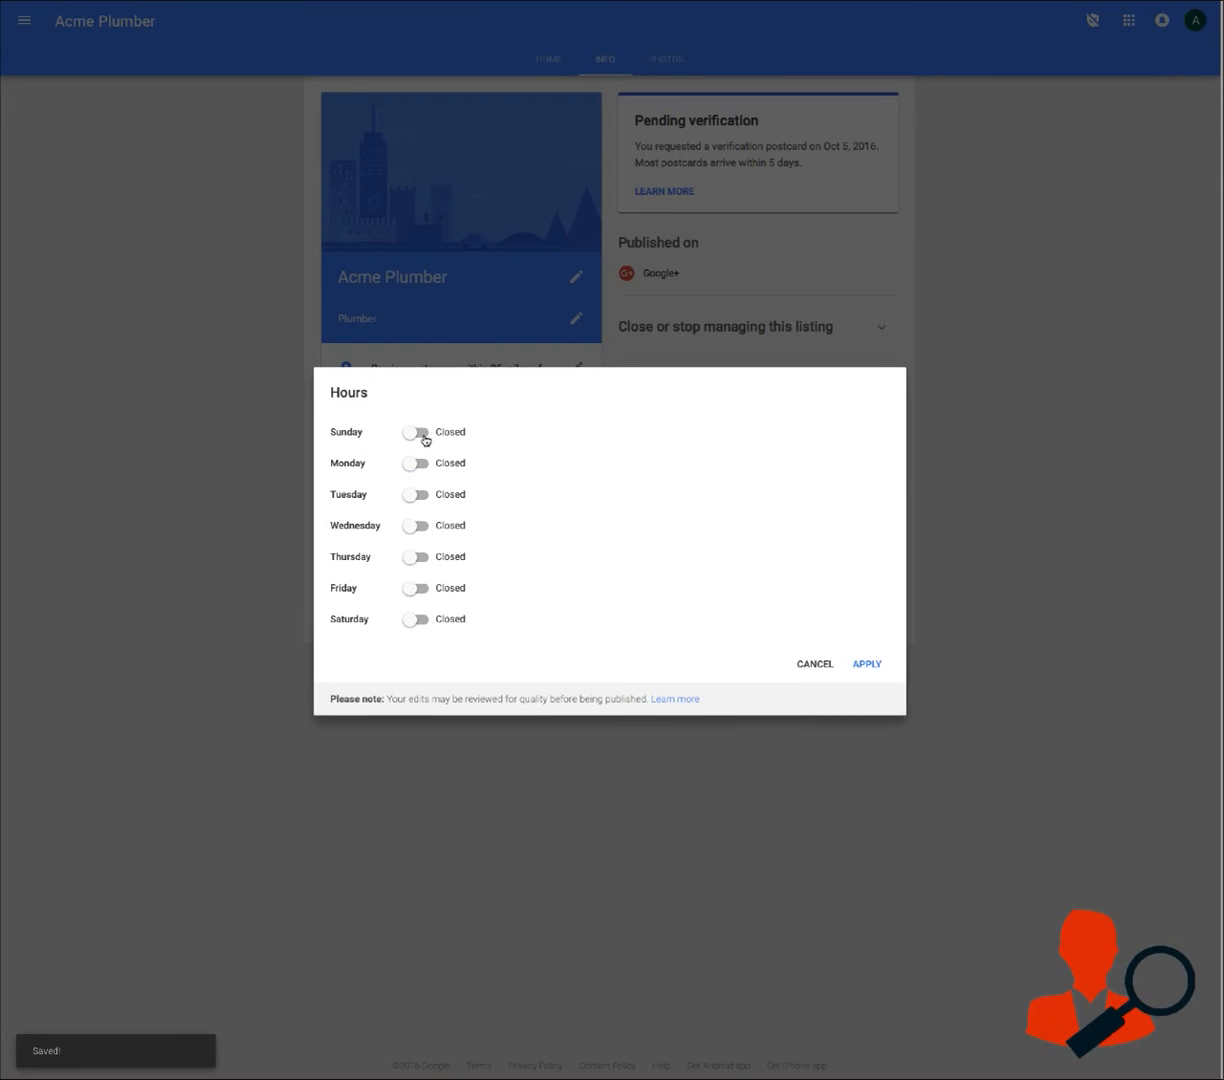
click(415, 432)
click(419, 463)
click(416, 497)
click(416, 529)
click(416, 562)
click(416, 598)
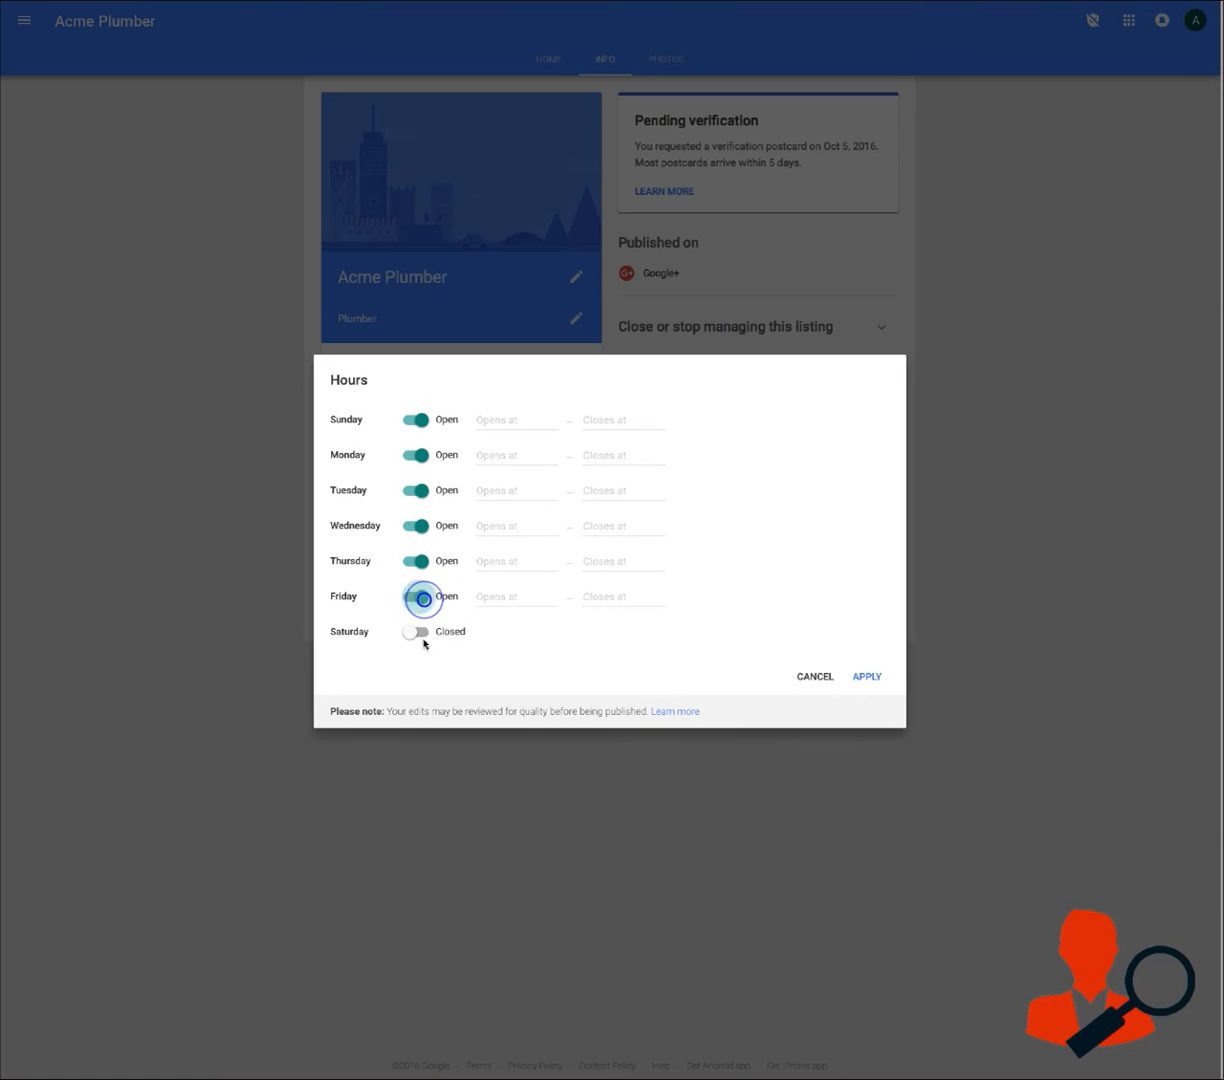
click(416, 629)
Set the opening time to 24 hours for every day from Sunday to Saturday and apply the hours
click(520, 419)
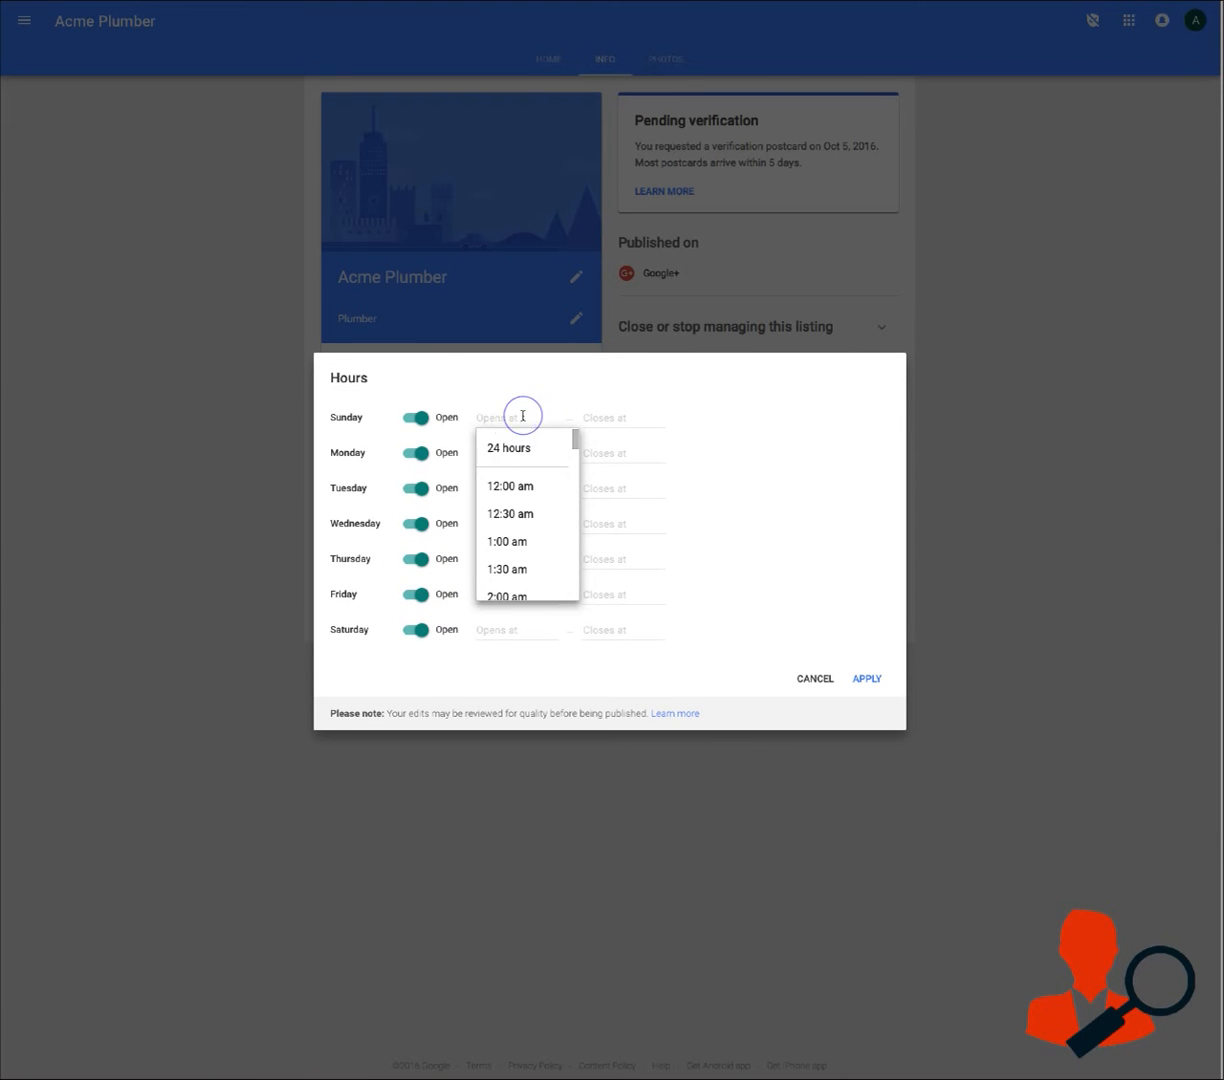
click(511, 451)
click(511, 453)
click(508, 480)
click(497, 490)
click(494, 520)
click(492, 529)
click(494, 553)
click(497, 558)
click(505, 580)
click(500, 592)
click(500, 621)
click(501, 635)
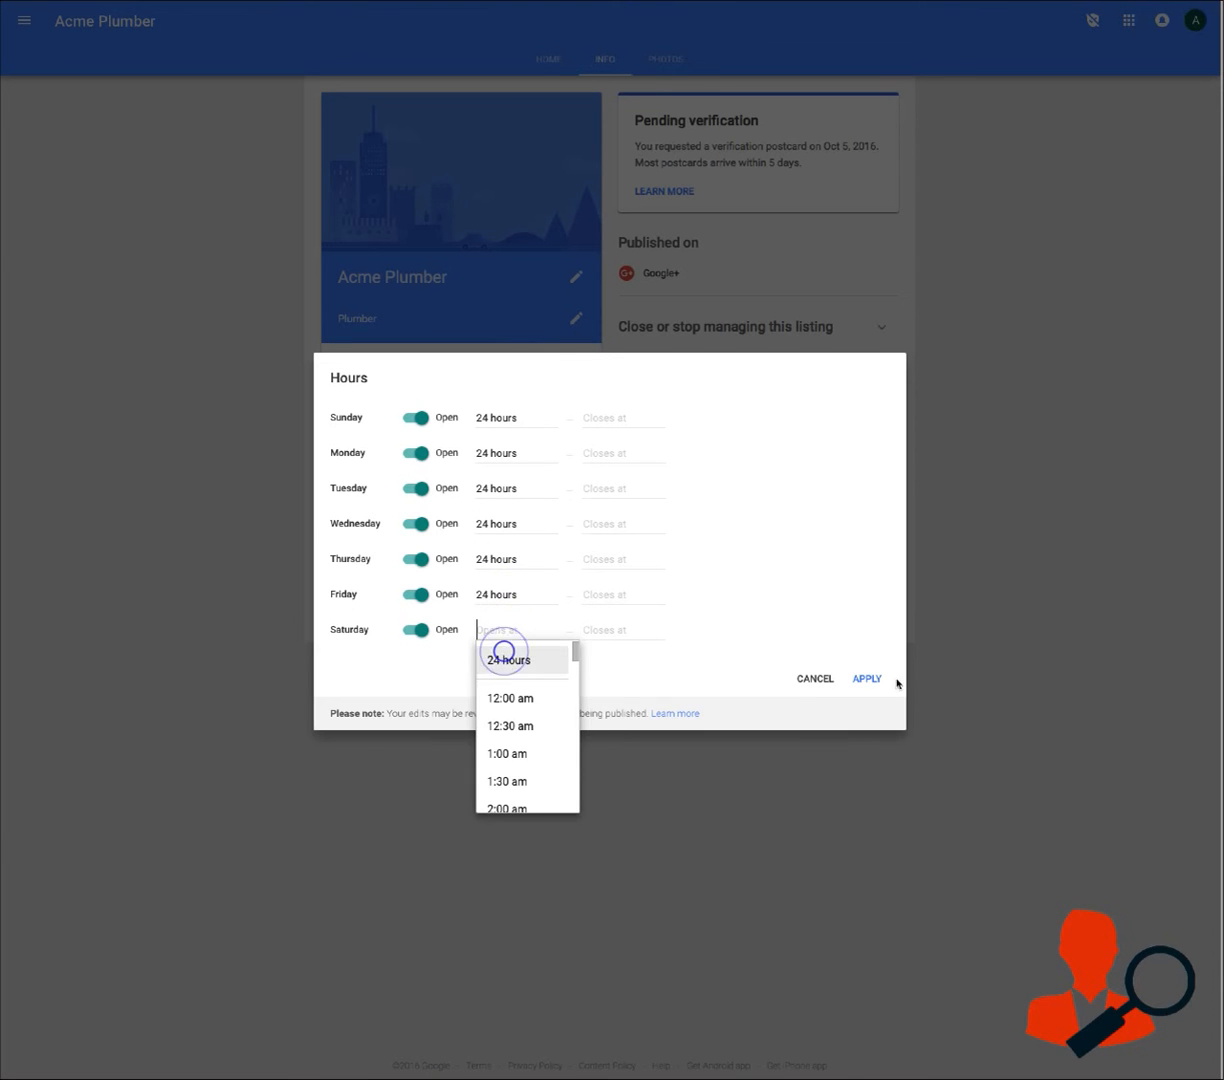
click(518, 660)
click(518, 418)
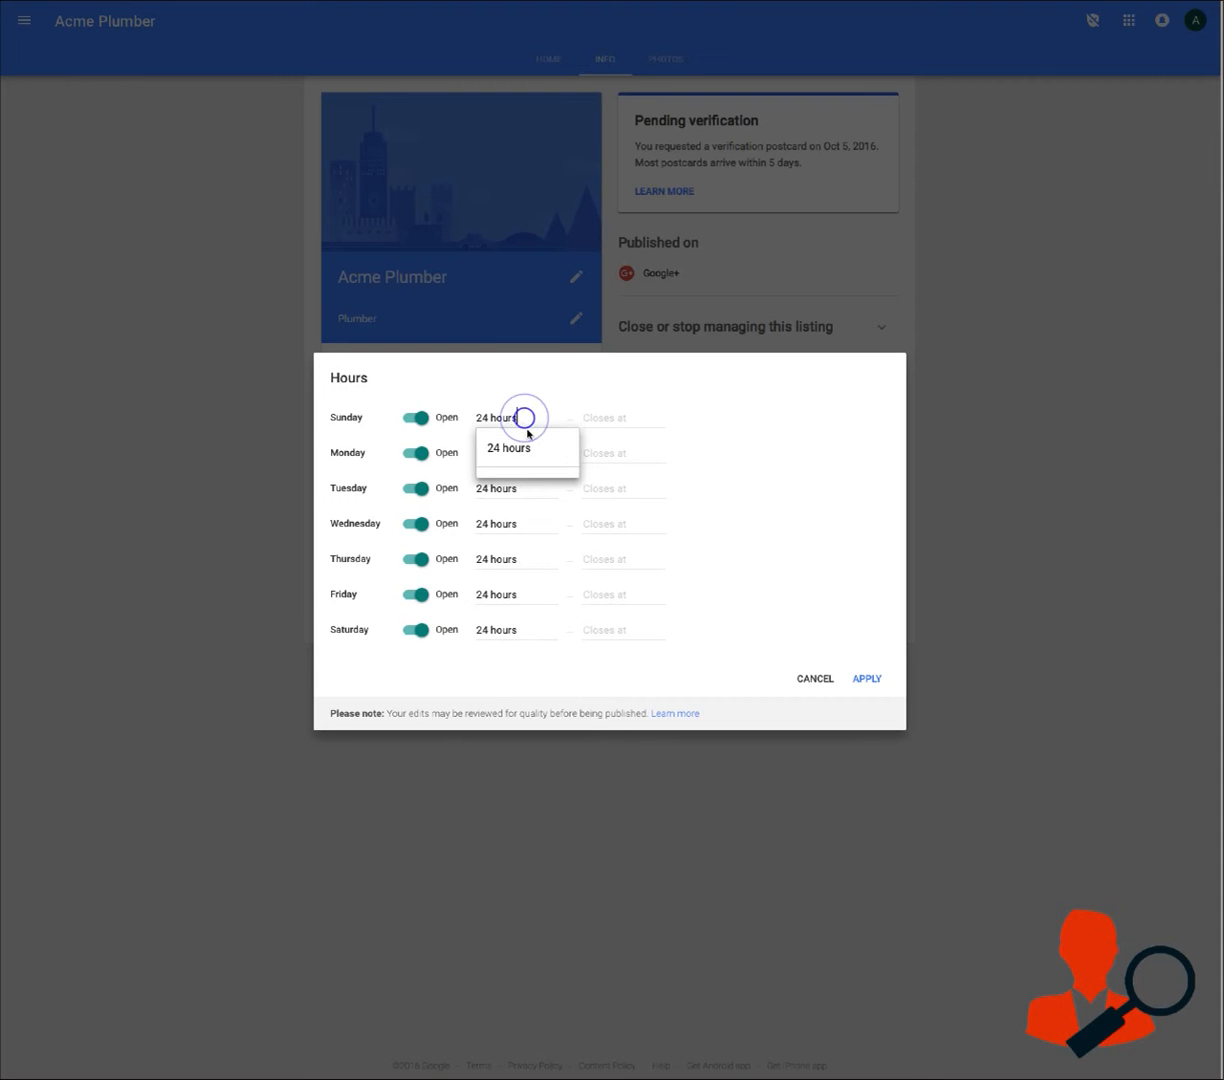
click(831, 470)
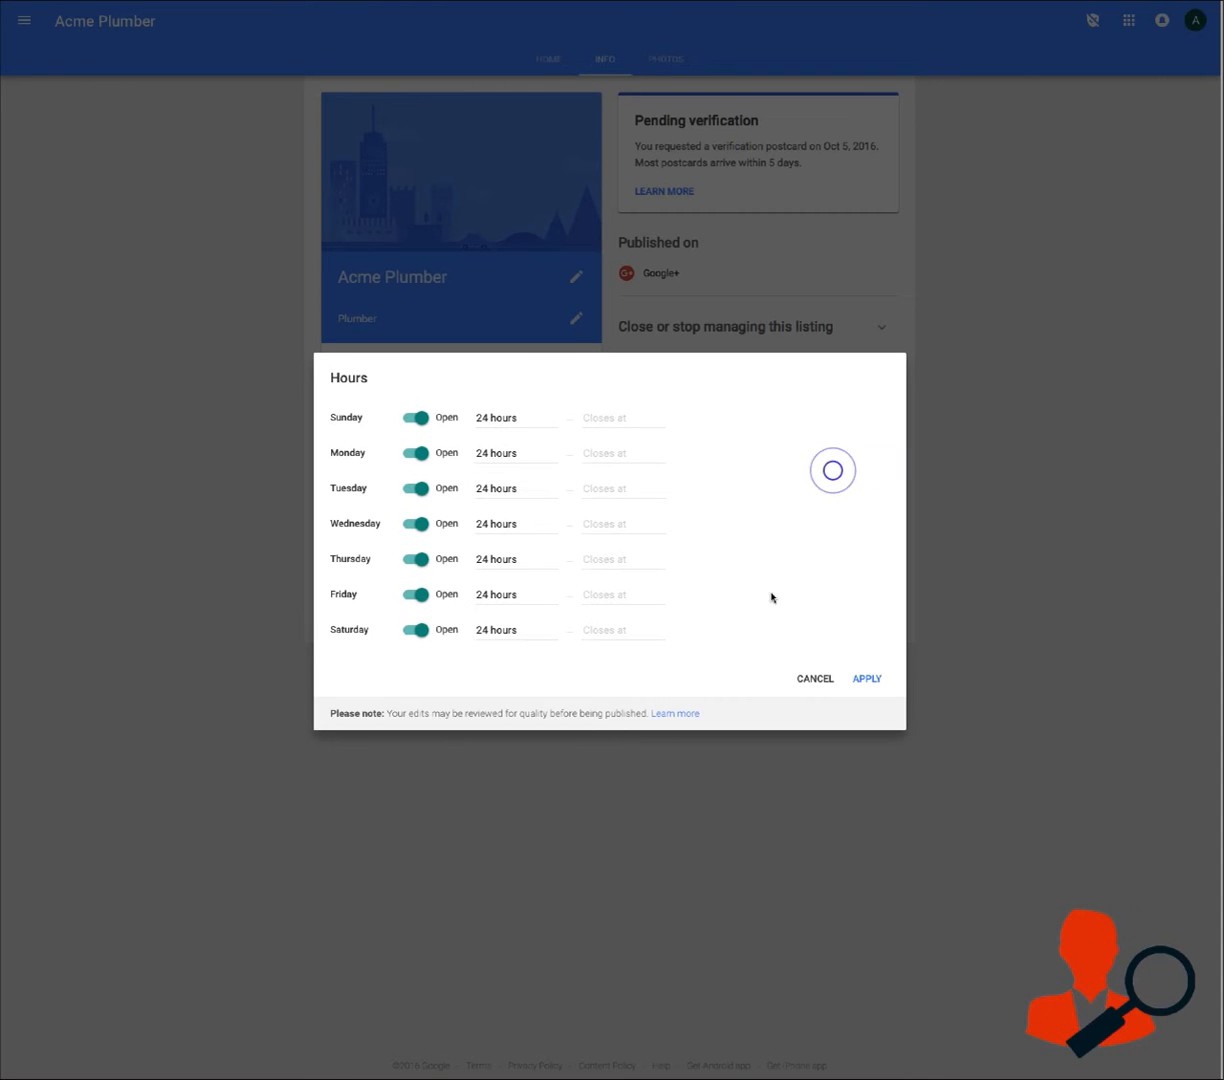
click(867, 678)
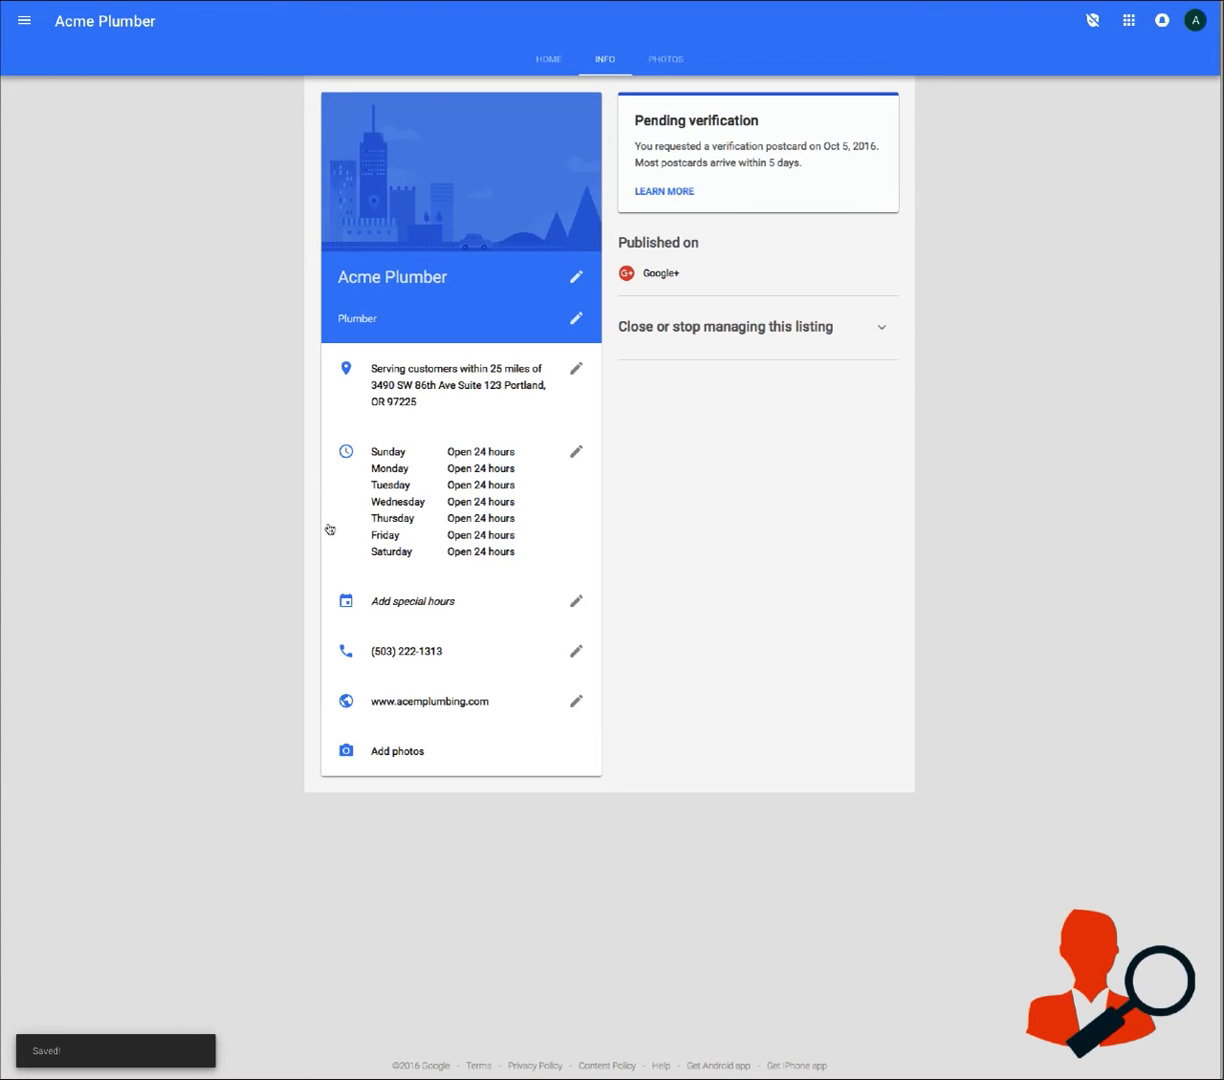
Go to the listing's photos, dismiss the introduction, and look at the profile photo and logo upload options without adding anything
click(403, 755)
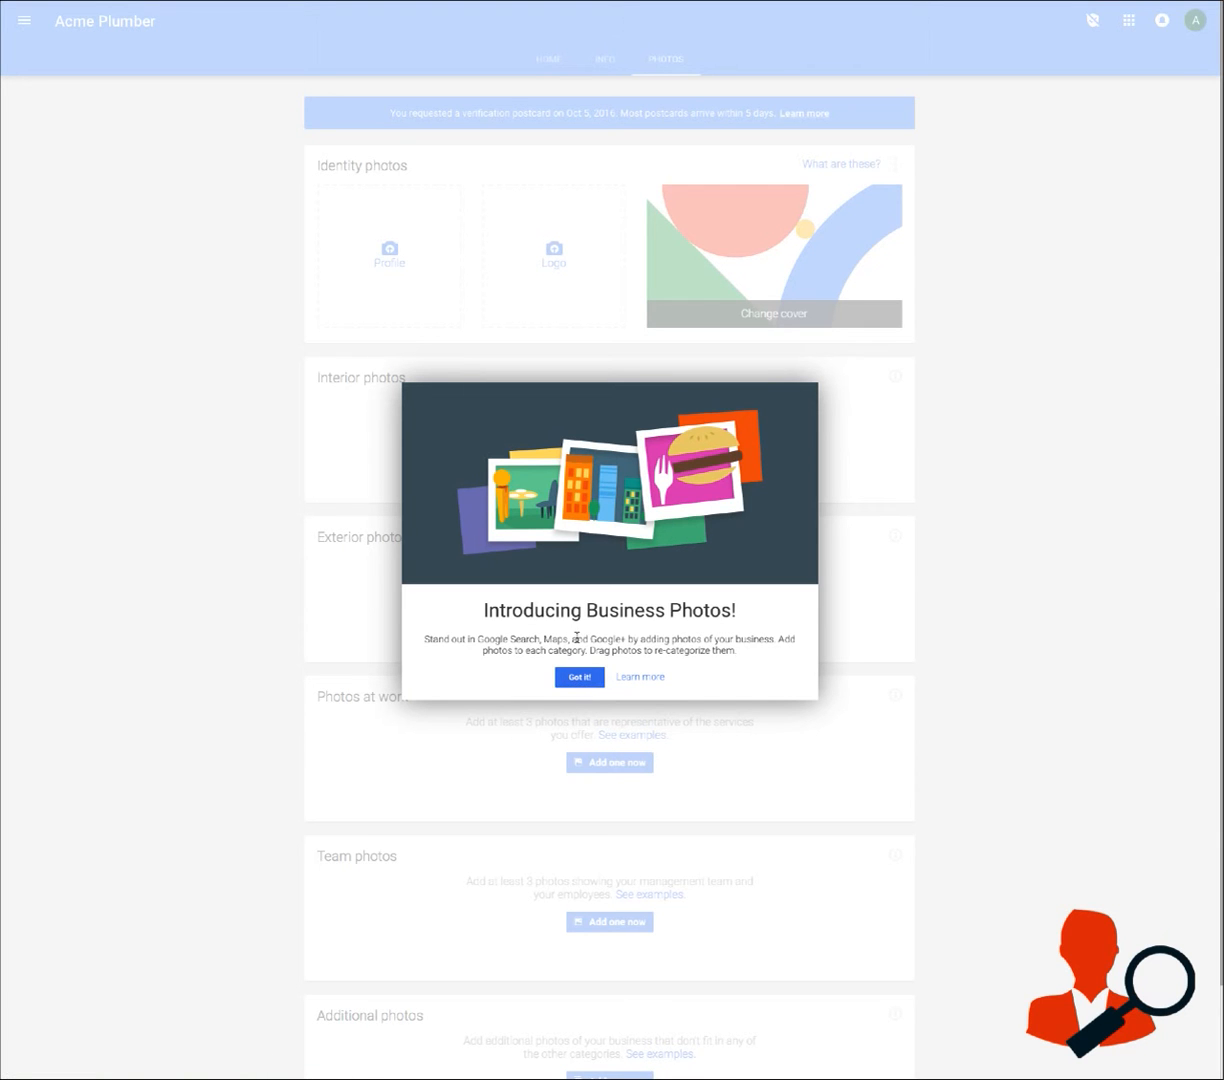
click(579, 676)
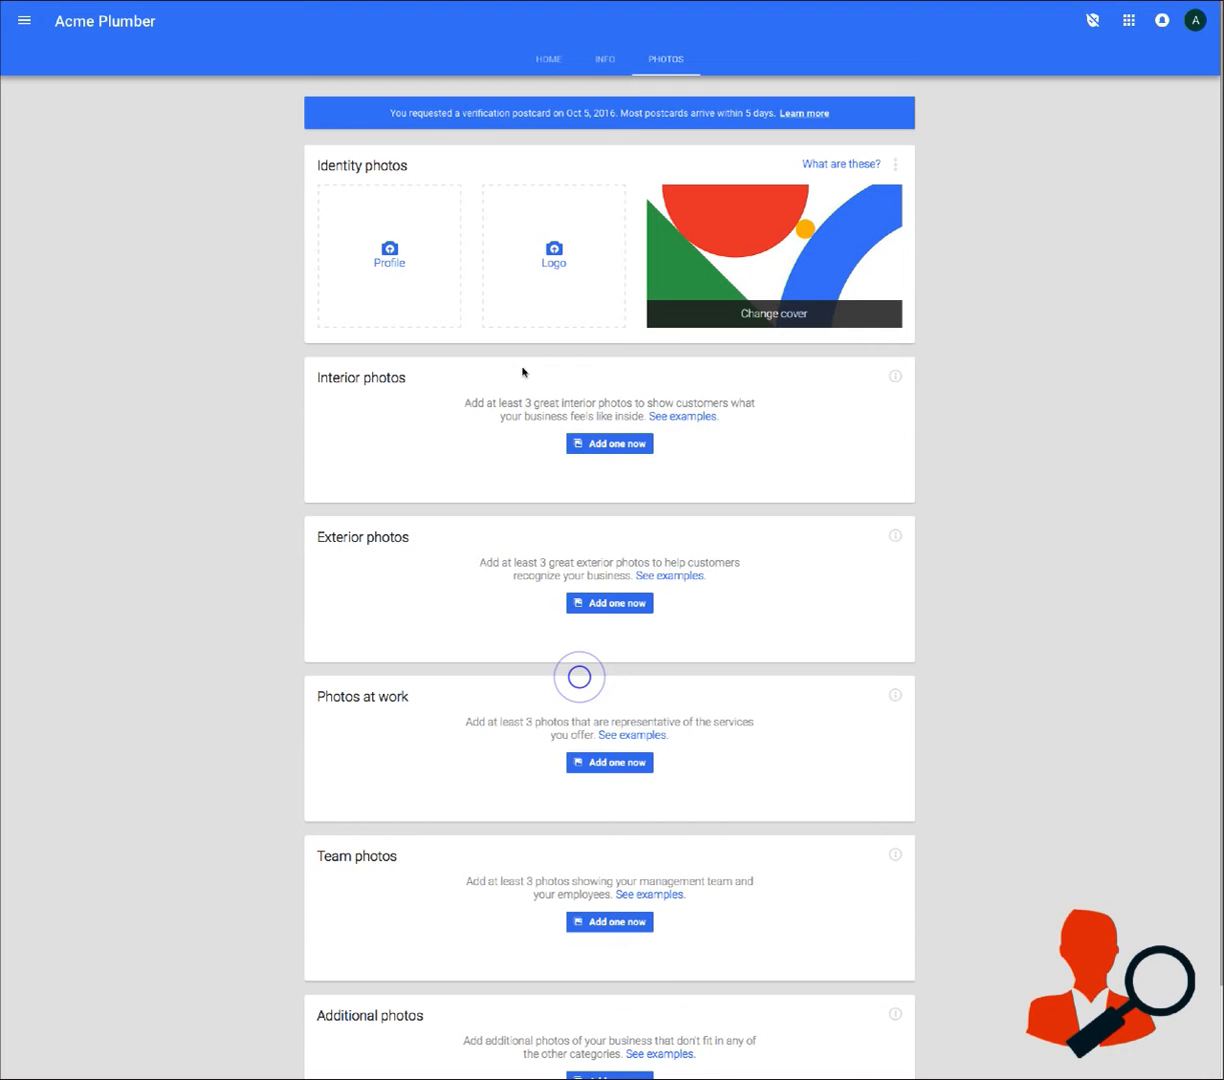
click(388, 262)
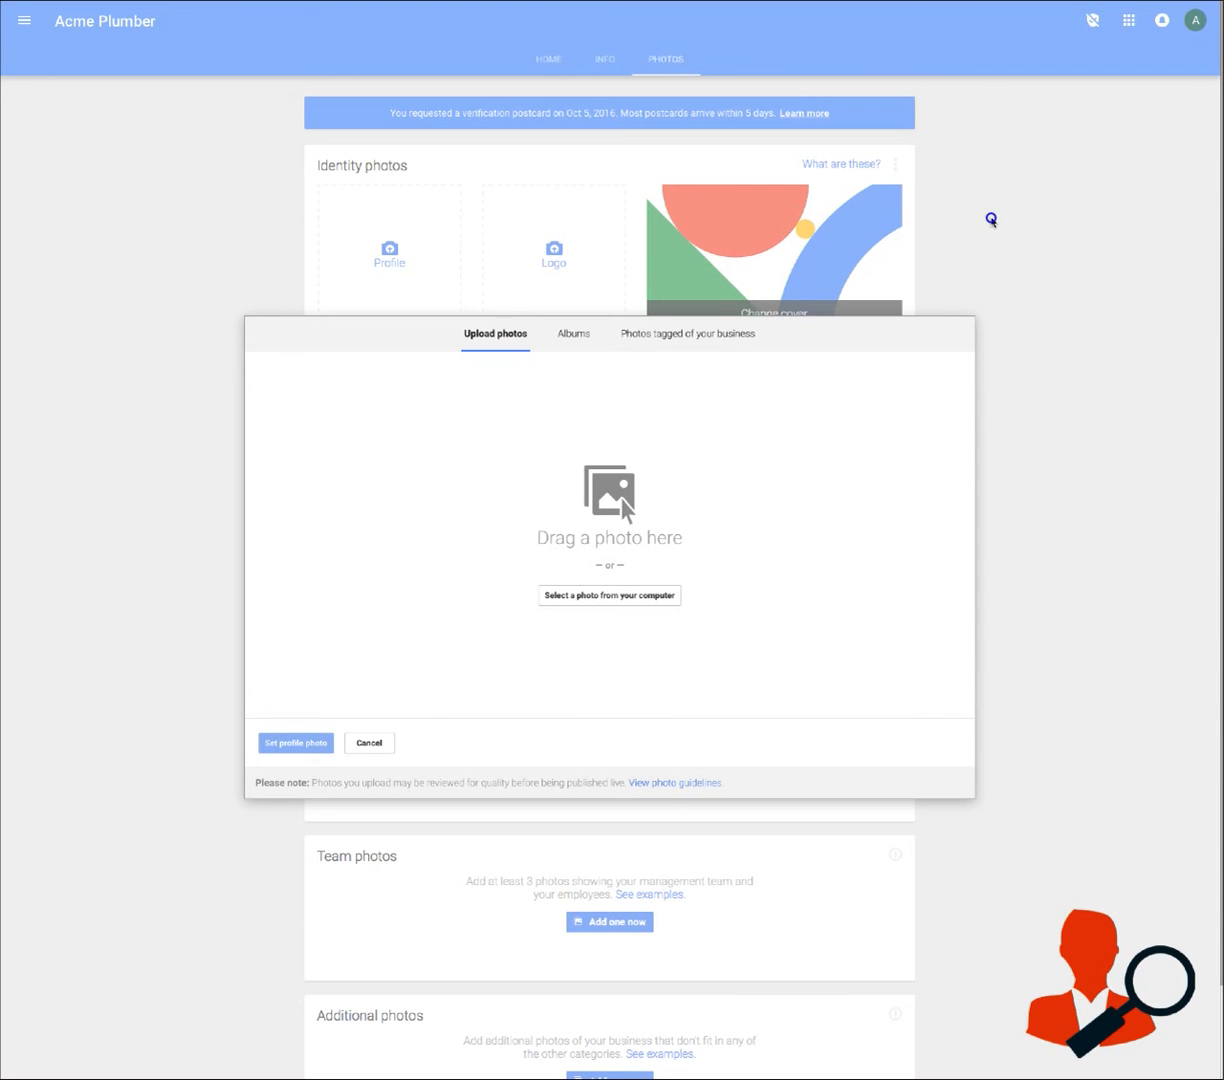
click(369, 742)
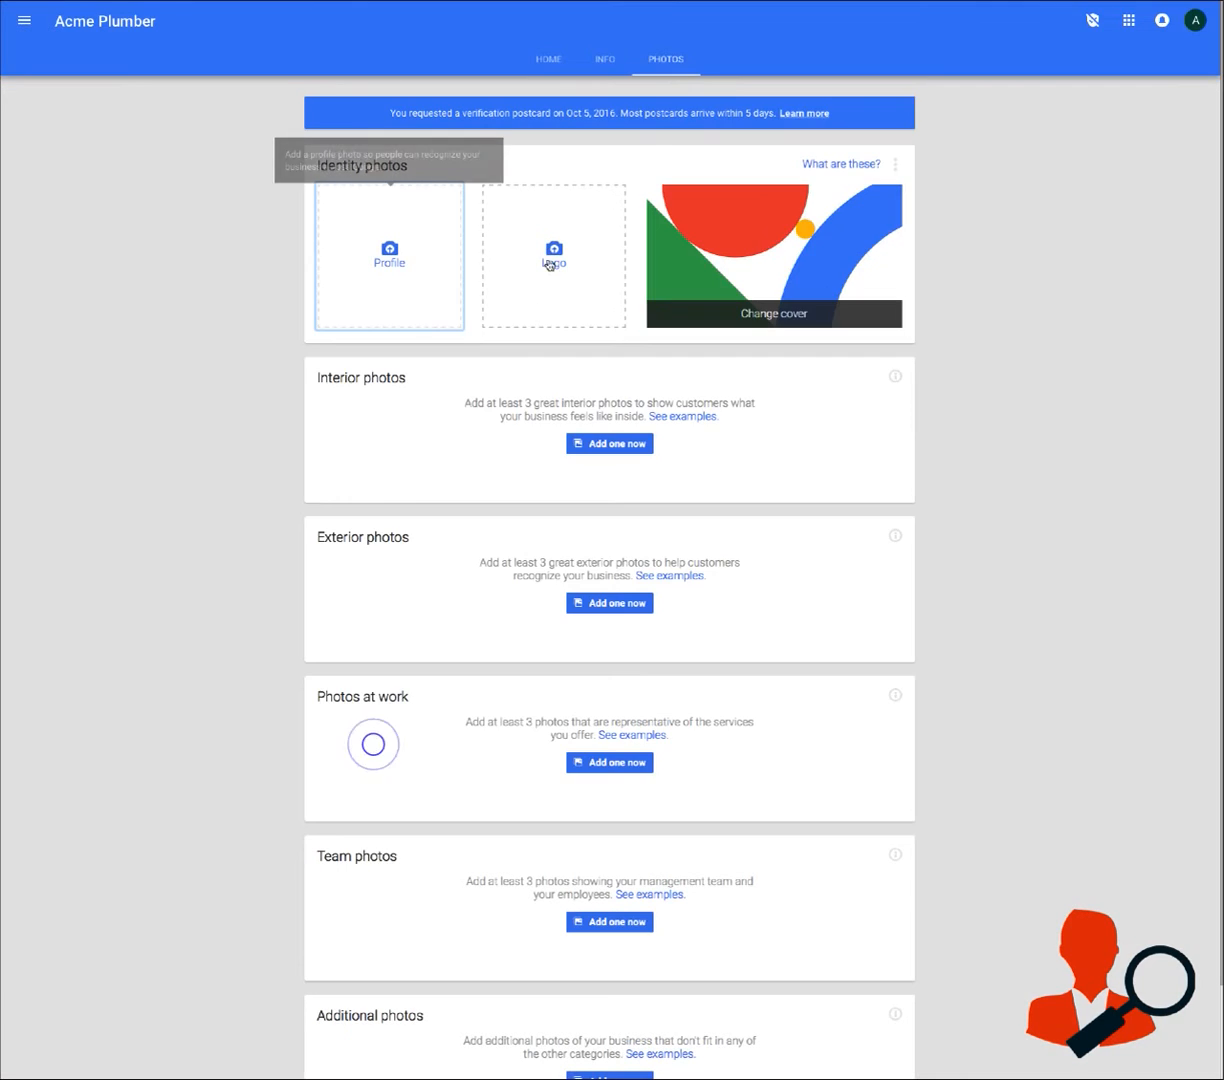
click(549, 262)
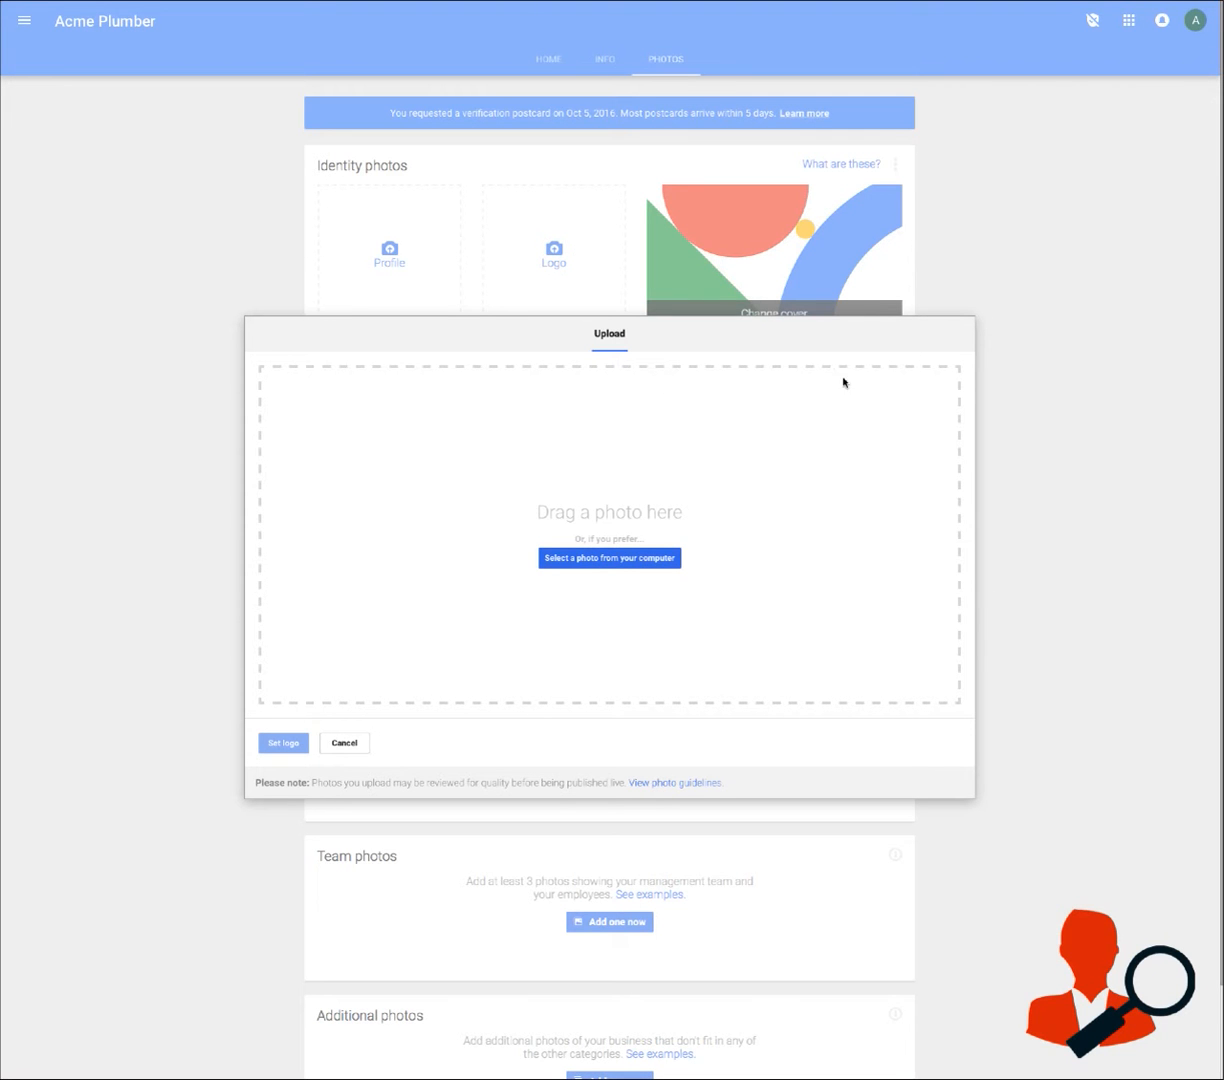
click(331, 745)
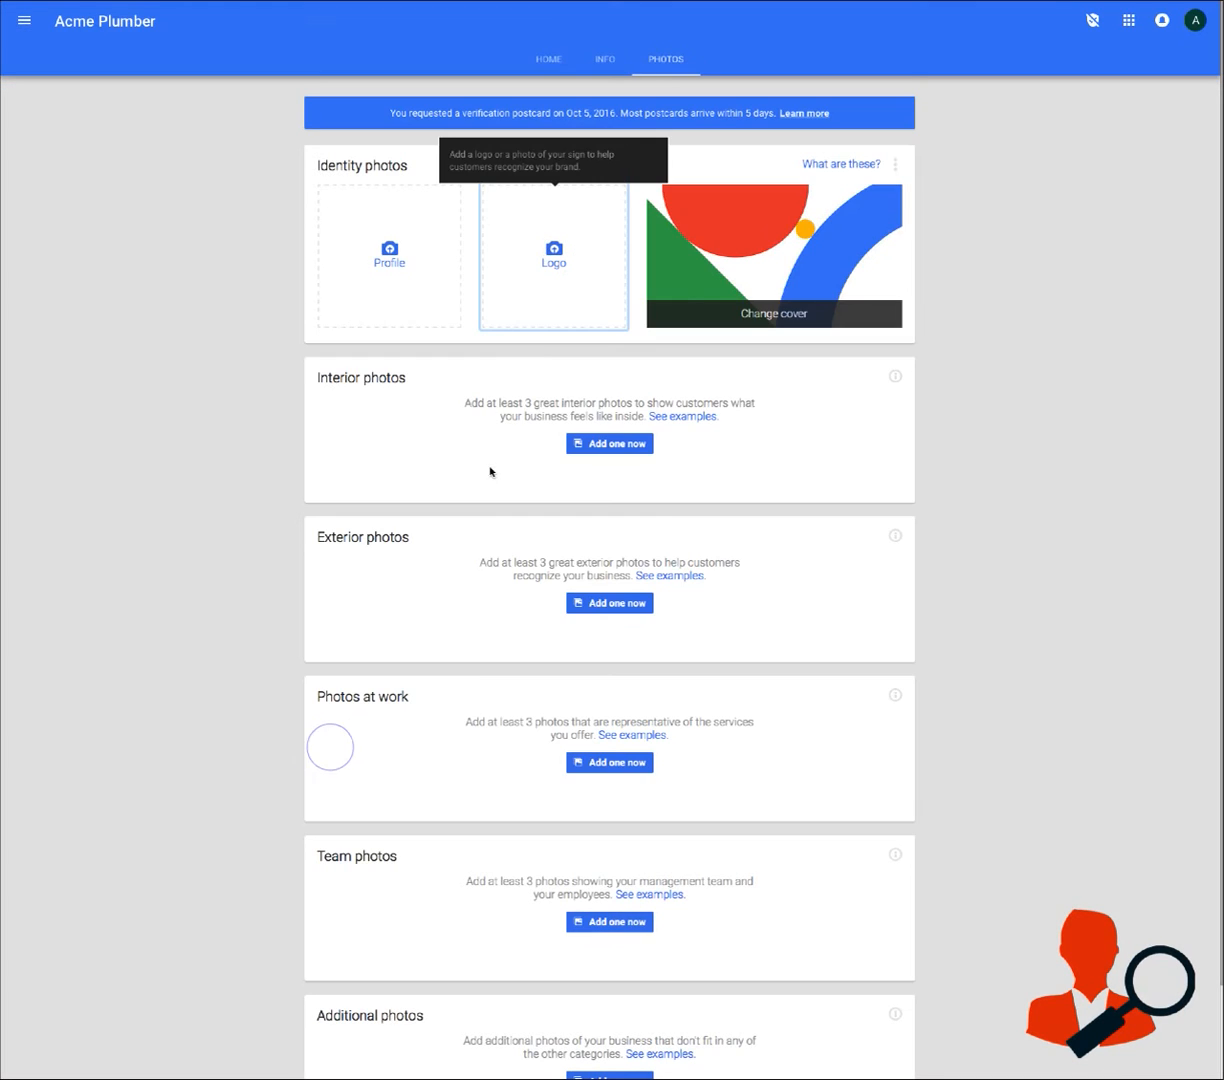
Review the interior, exterior, at-work, team and additional photo categories, and return to the listing's home dashboard
scroll(903, 399, down, 1)
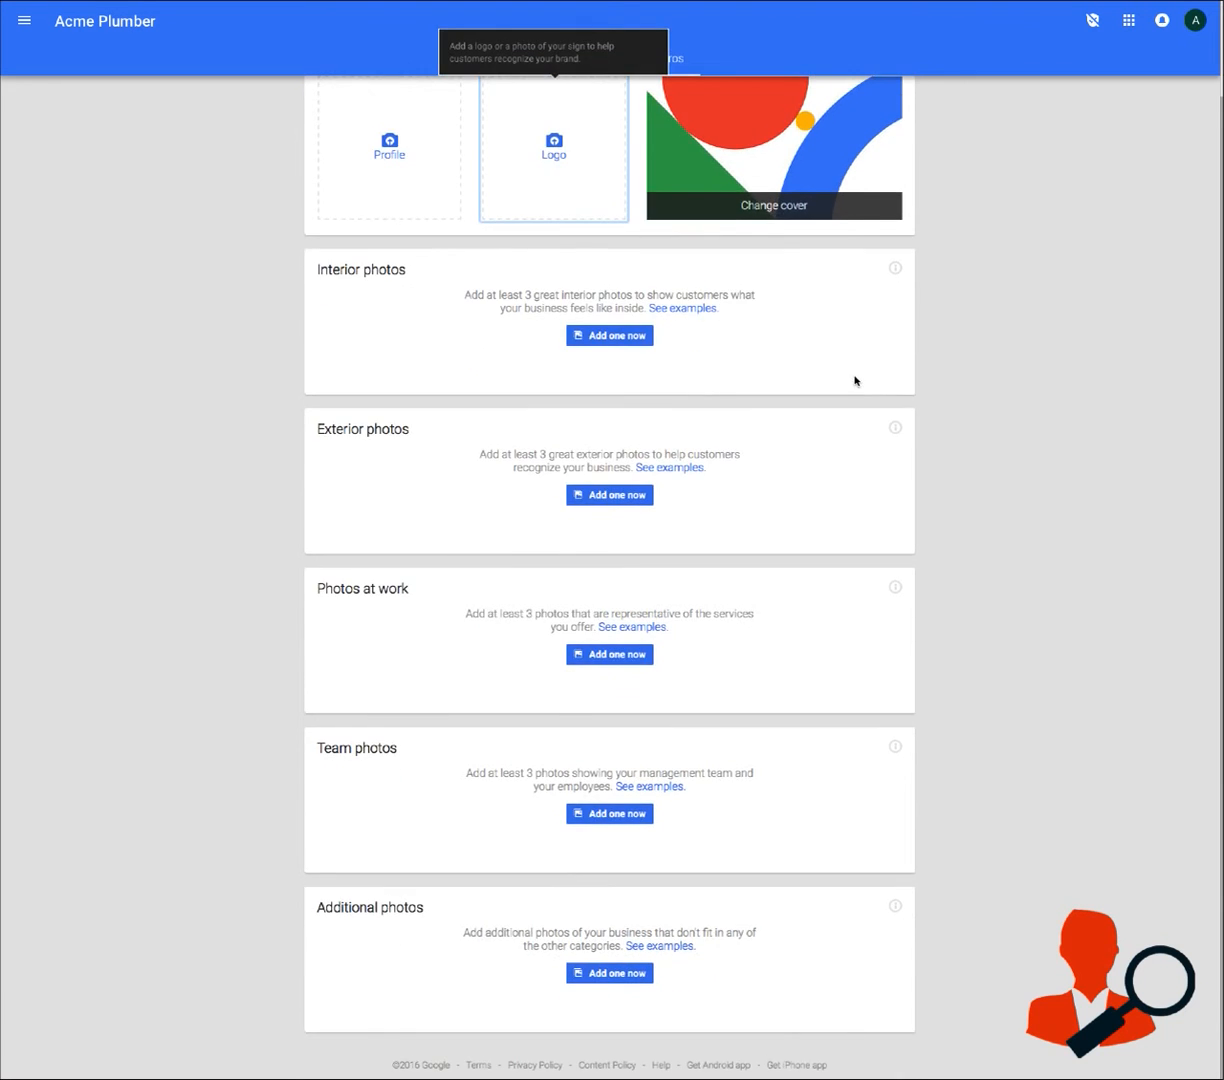
scroll(855, 380, up, 1)
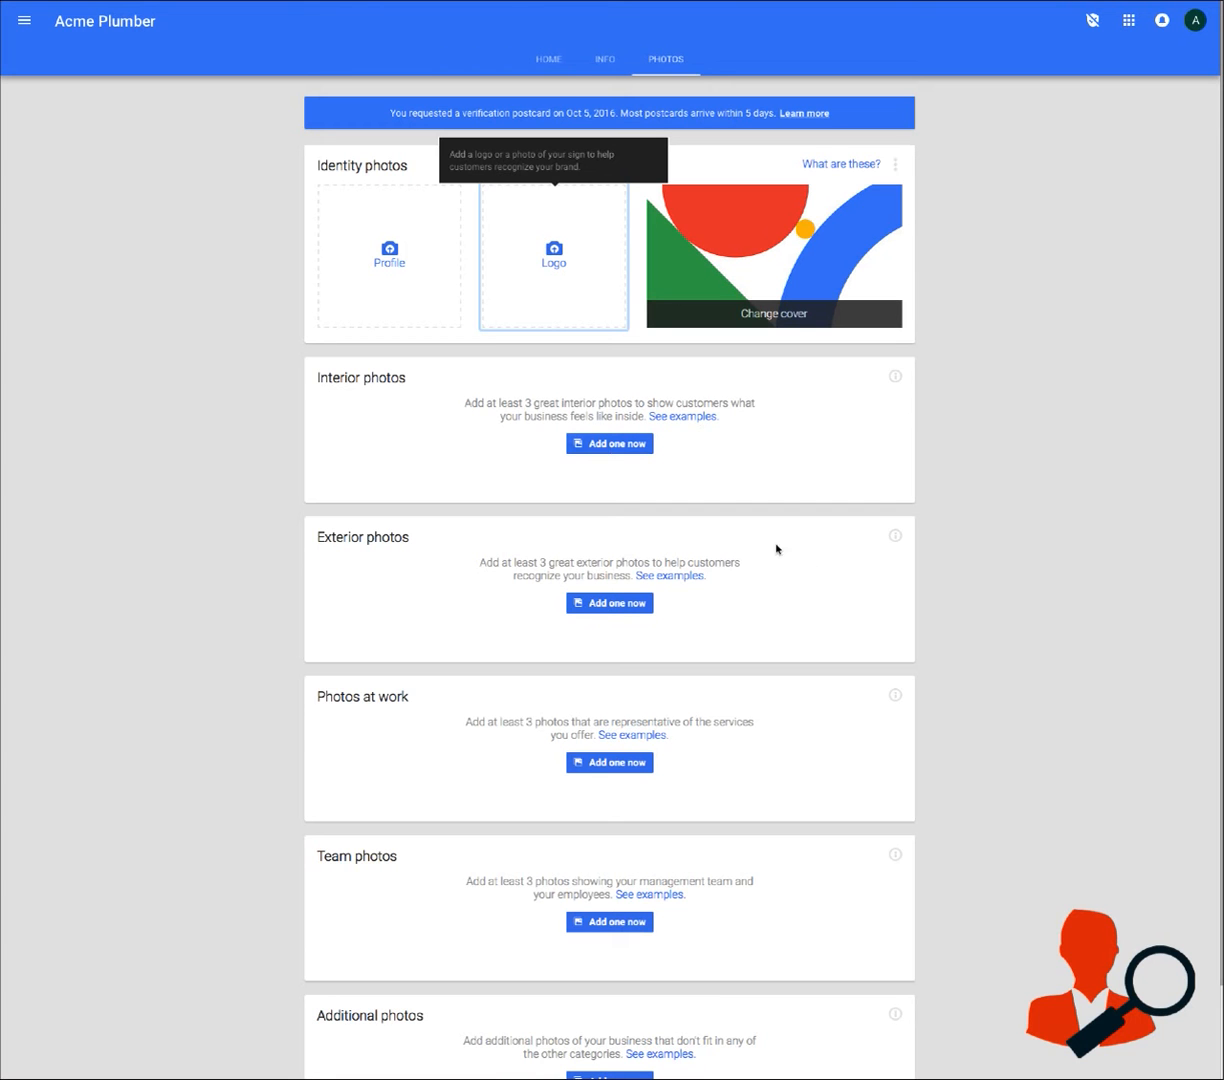
scroll(787, 541, down, 2)
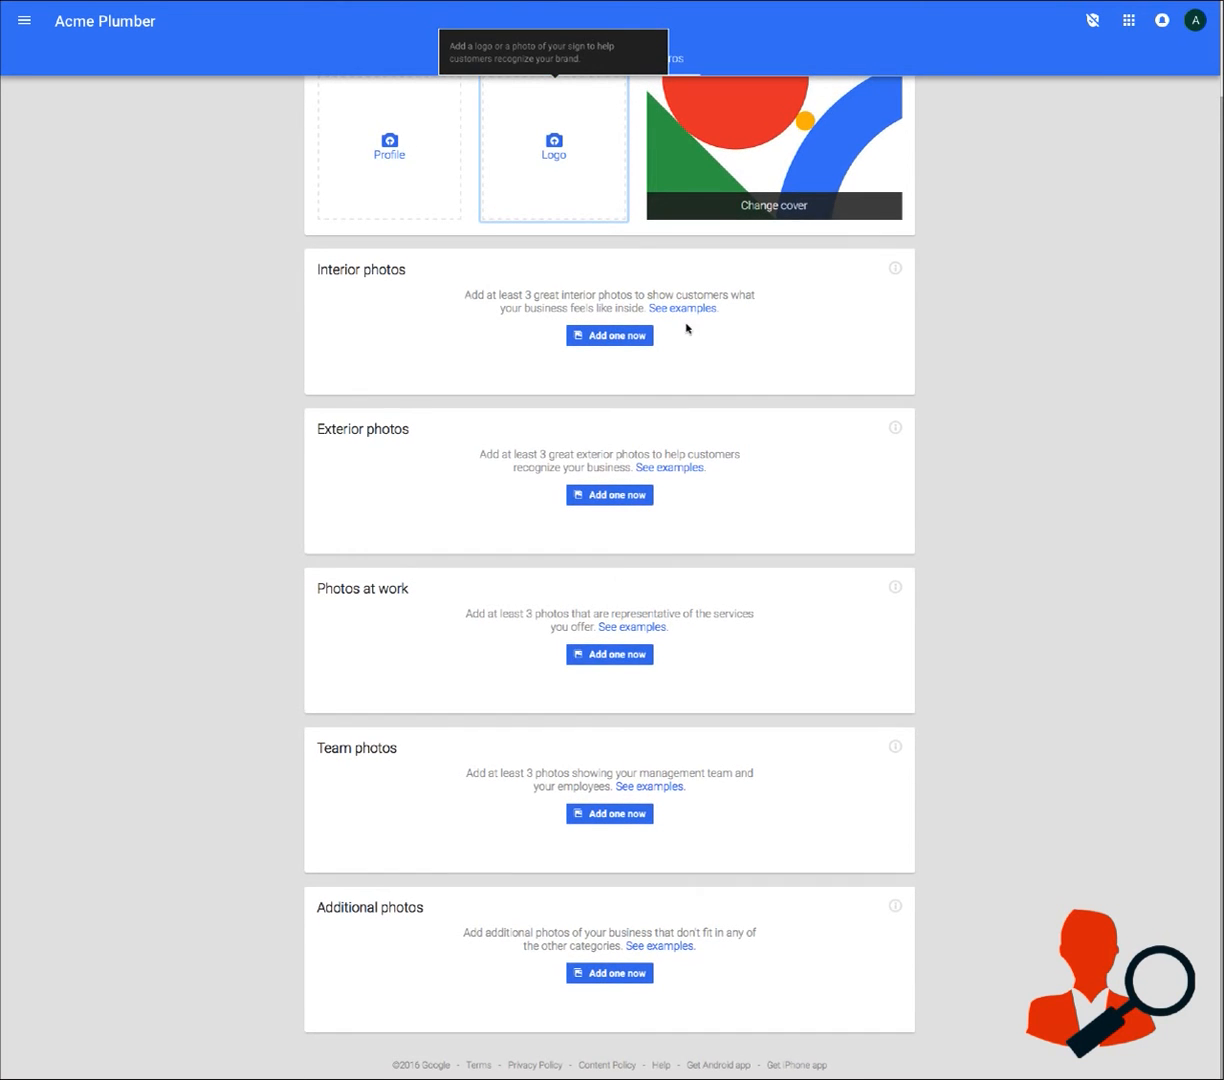
scroll(725, 763, up, 2)
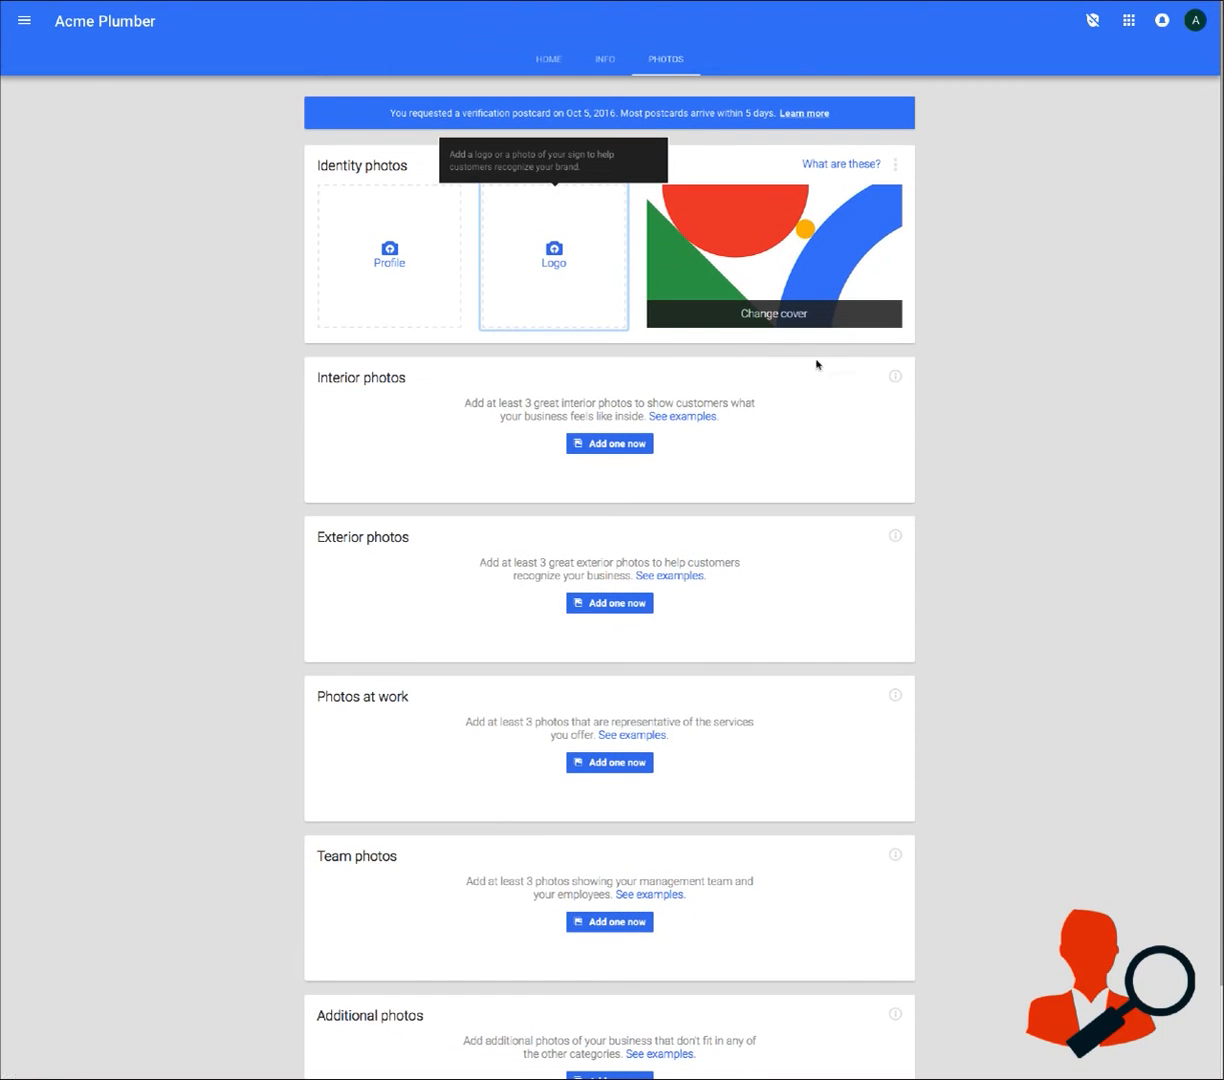
click(794, 400)
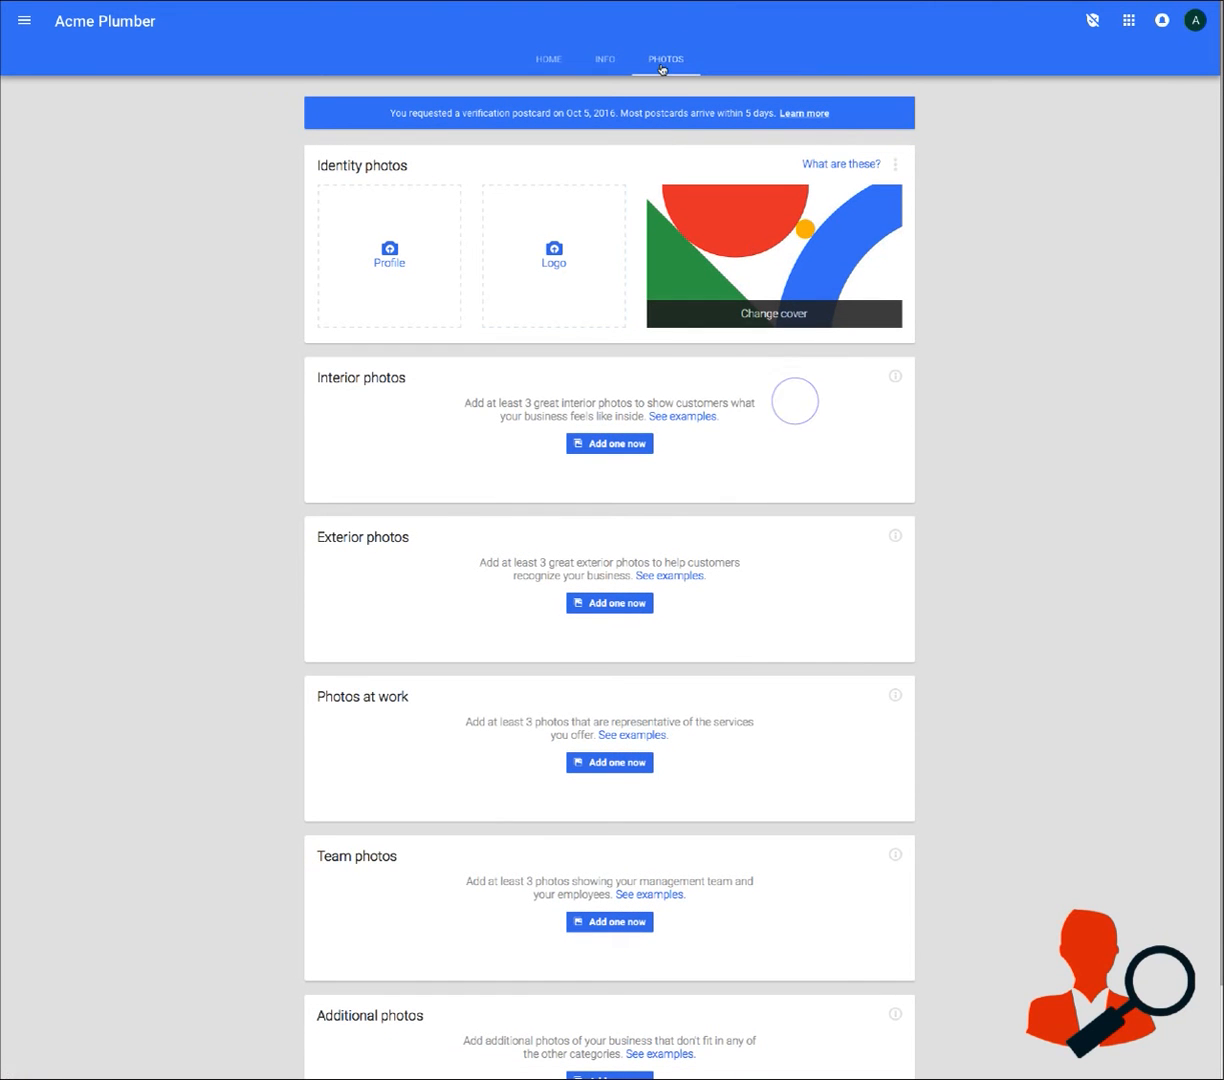
click(535, 58)
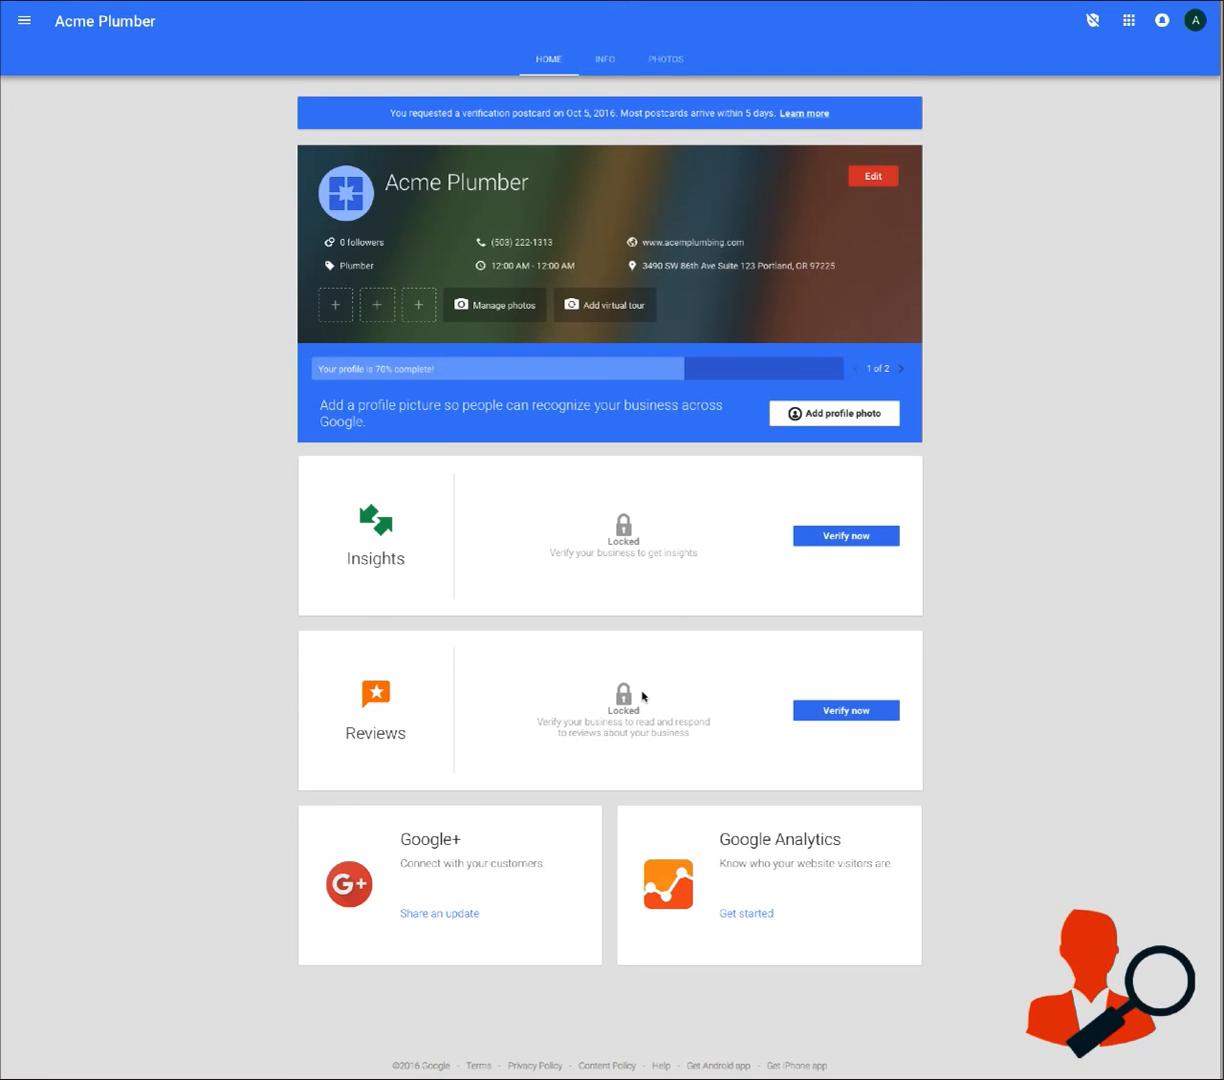
scroll(599, 610, down, 1)
Search Google for "plumber near me" in a new browser tab
click(1213, 2)
click(614, 2)
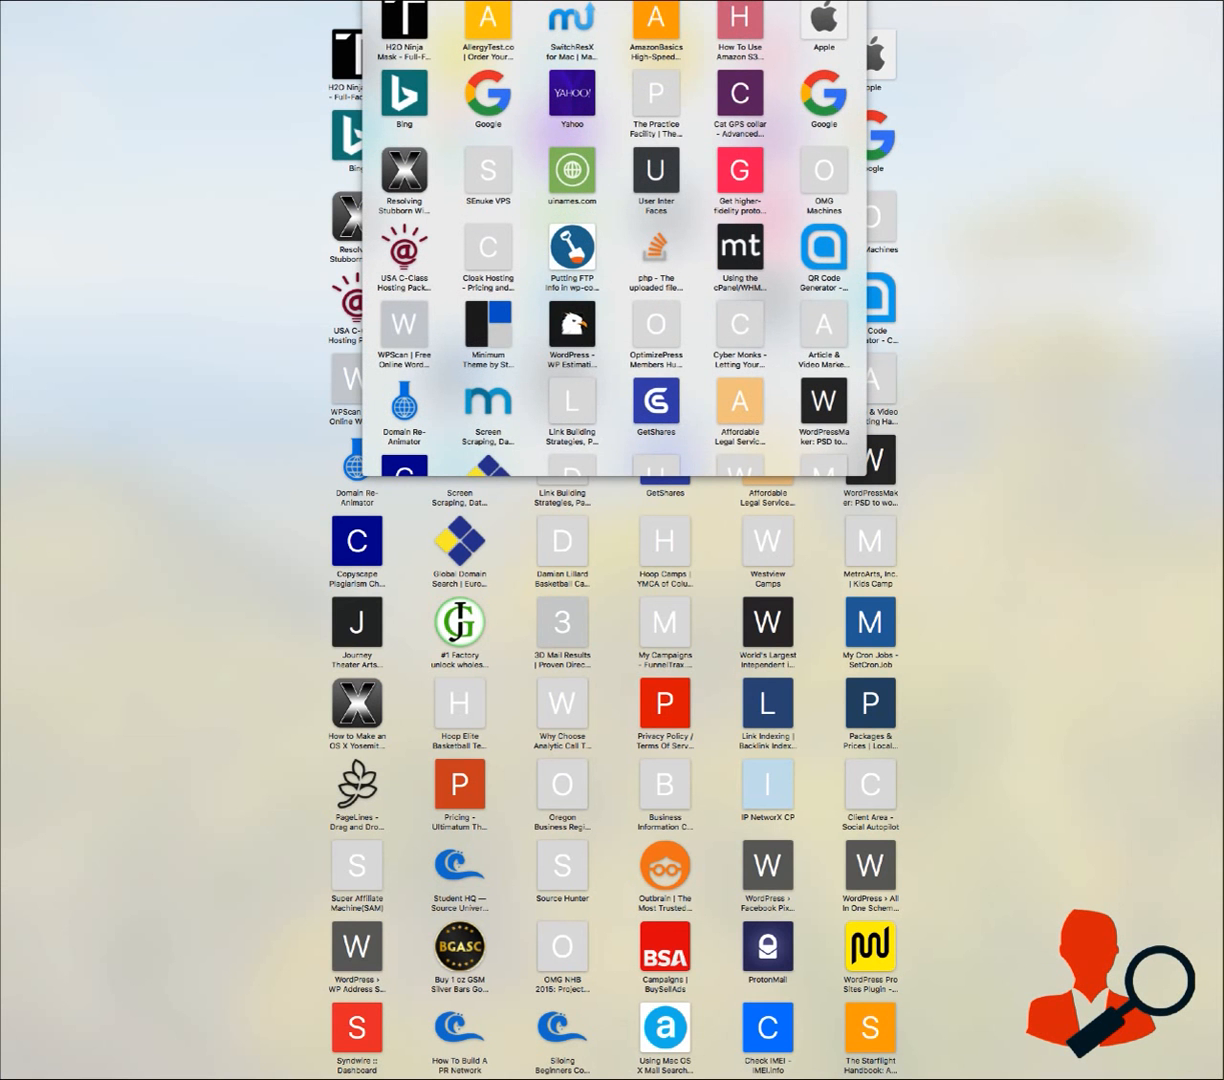
text(p;umber na)
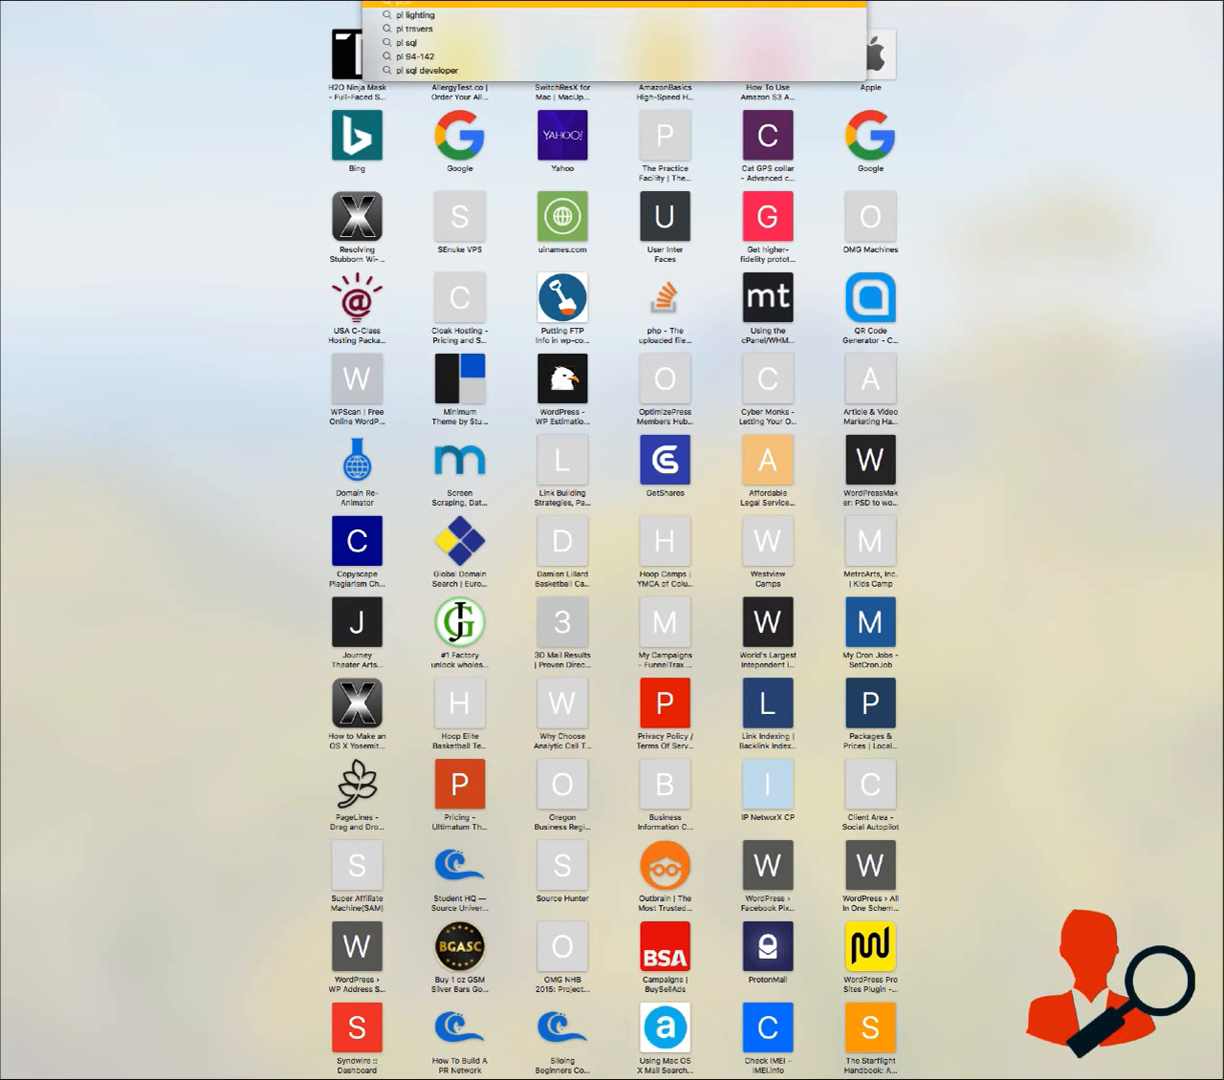
key(BackSpace)
key(BackSpace)
key(BackSpace)
key(BackSpace)
key(BackSpace)
key(BackSpace)
key(BackSpace)
key(BackSpace)
key(BackSpace)
text(l)
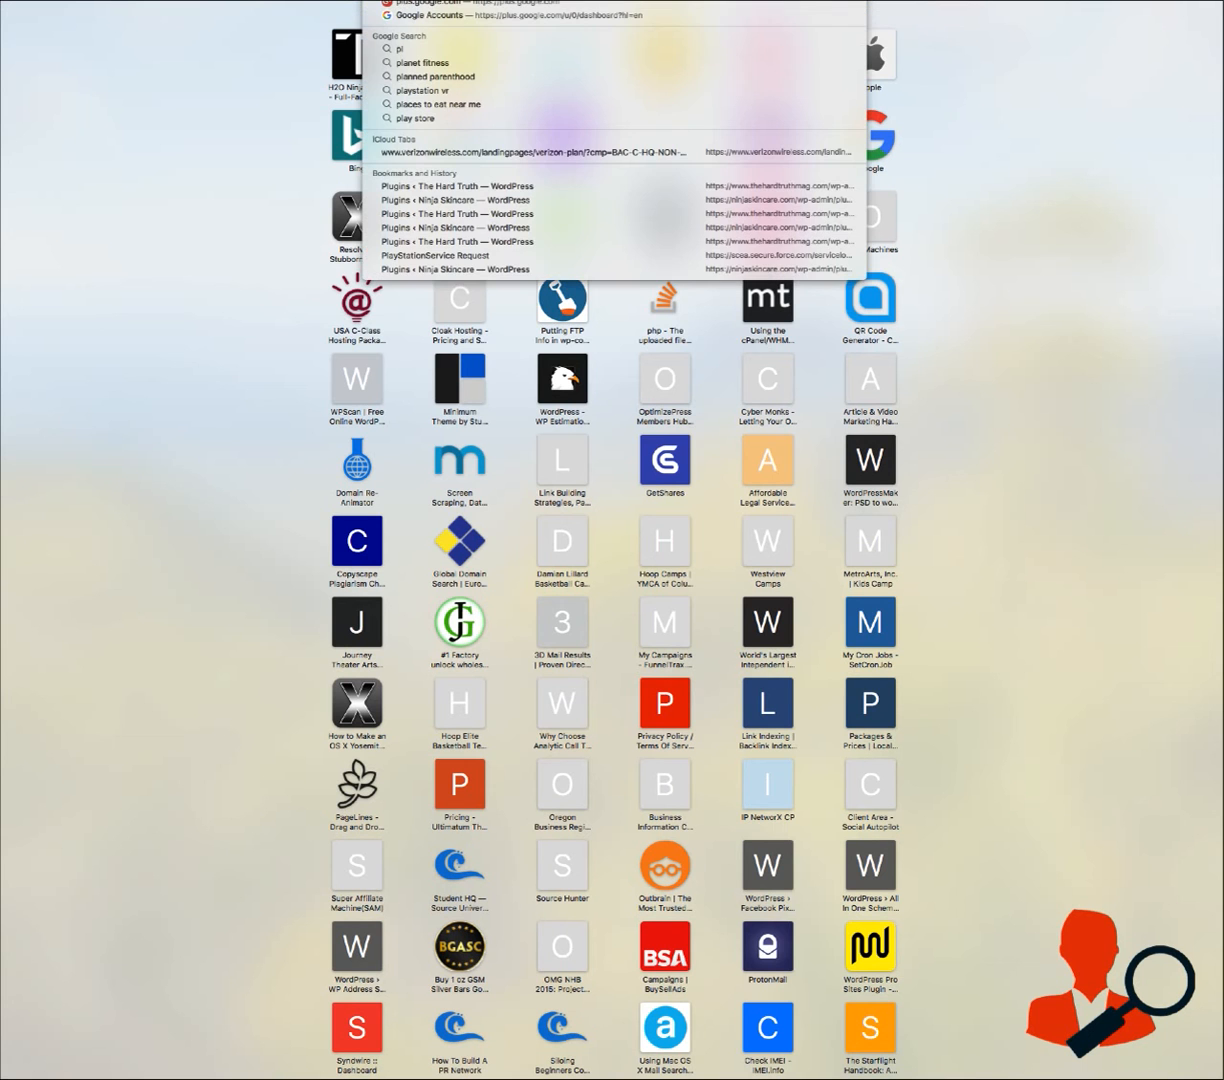
text(umber newa)
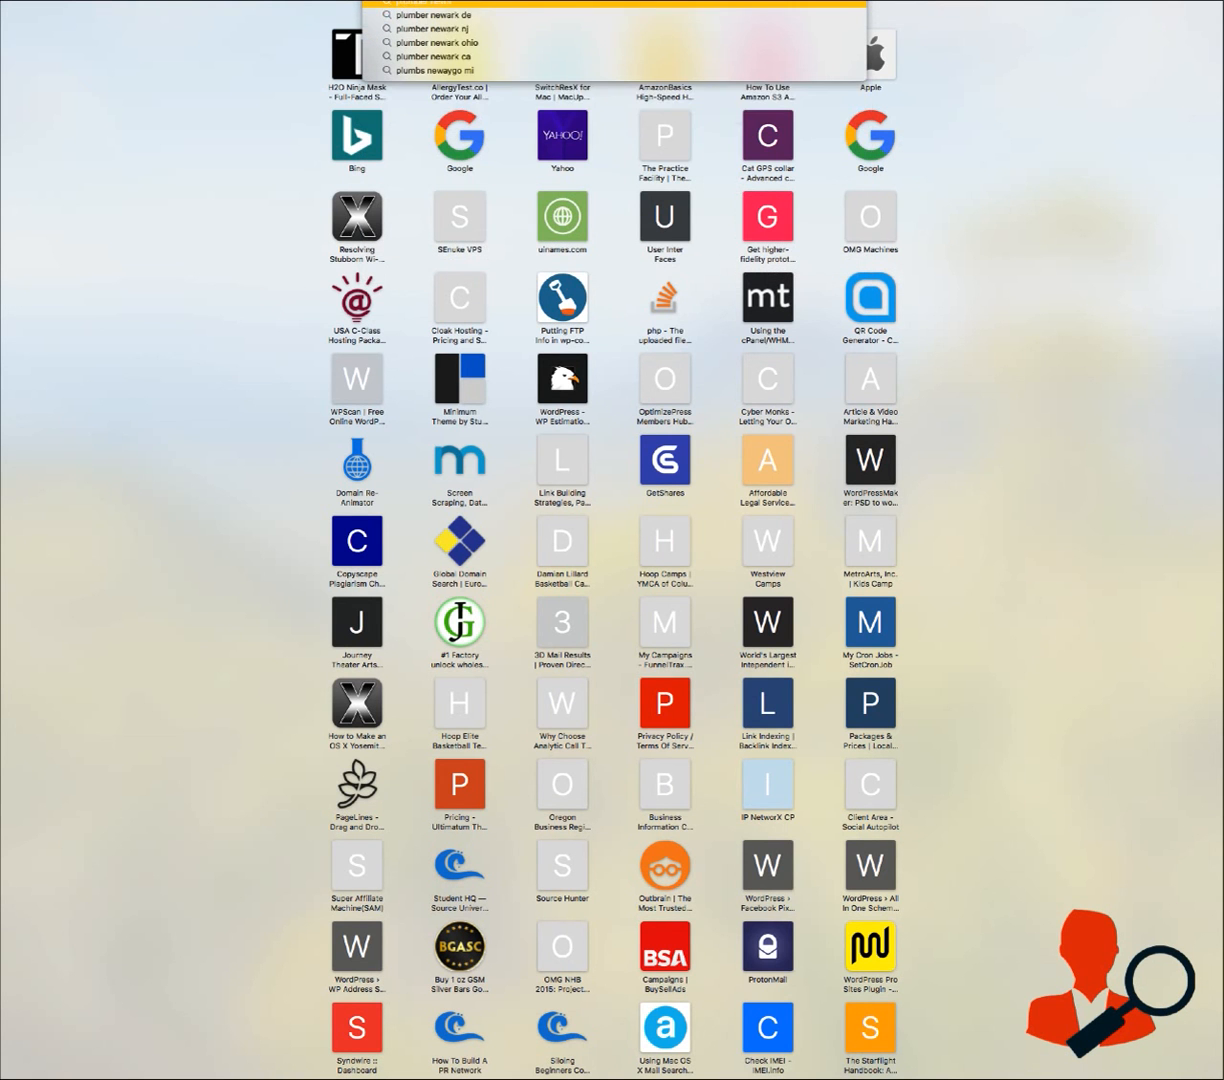
text(r me)
key(Return)
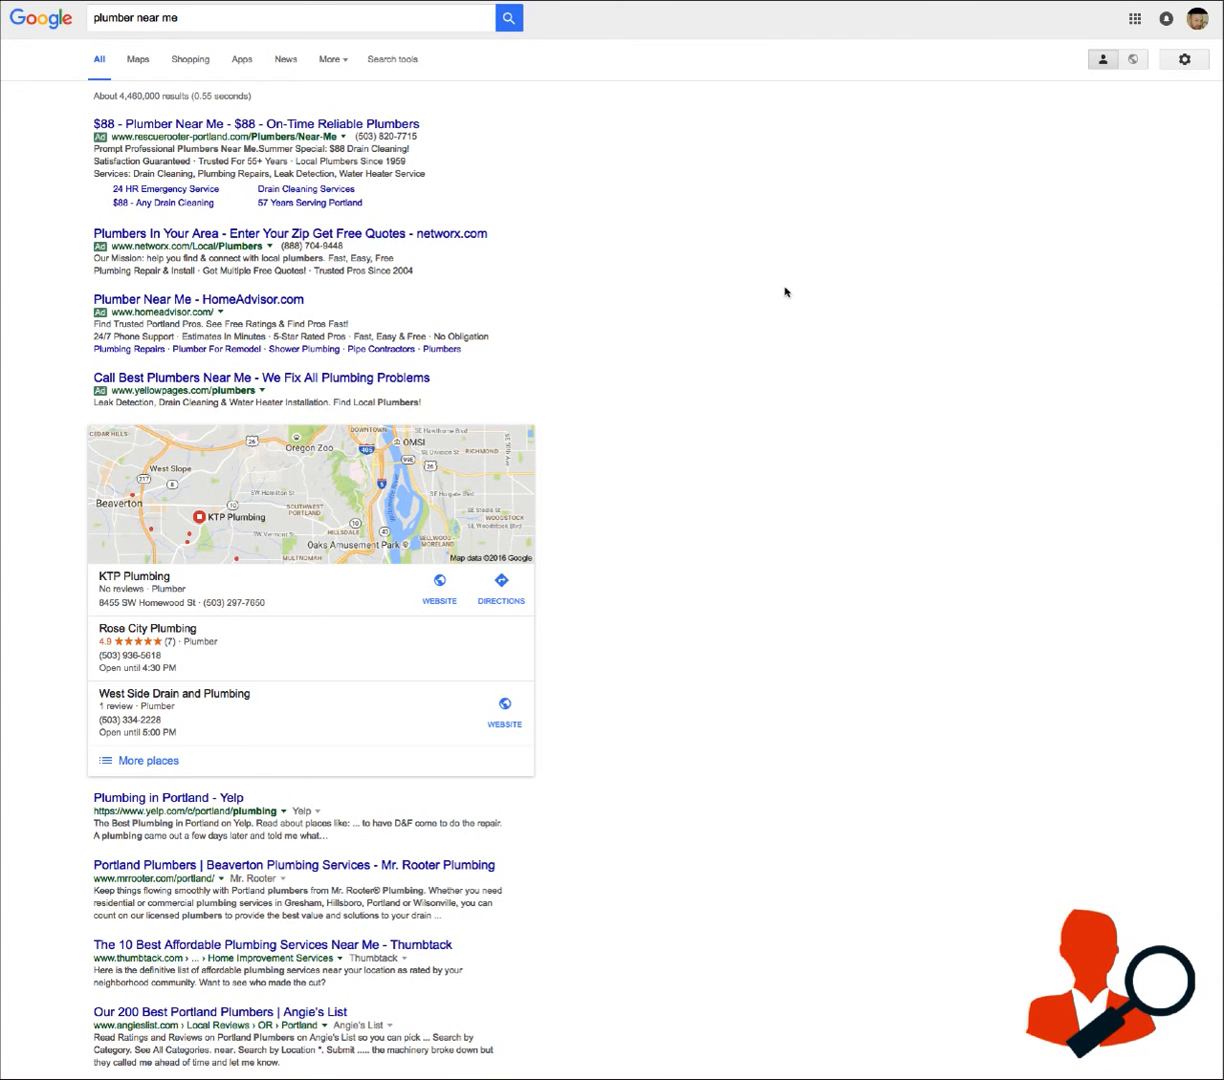
Open the full list of local plumbers from the map results and examine Power Plumbing's listing and Google reviews
scroll(637, 366, down, 3)
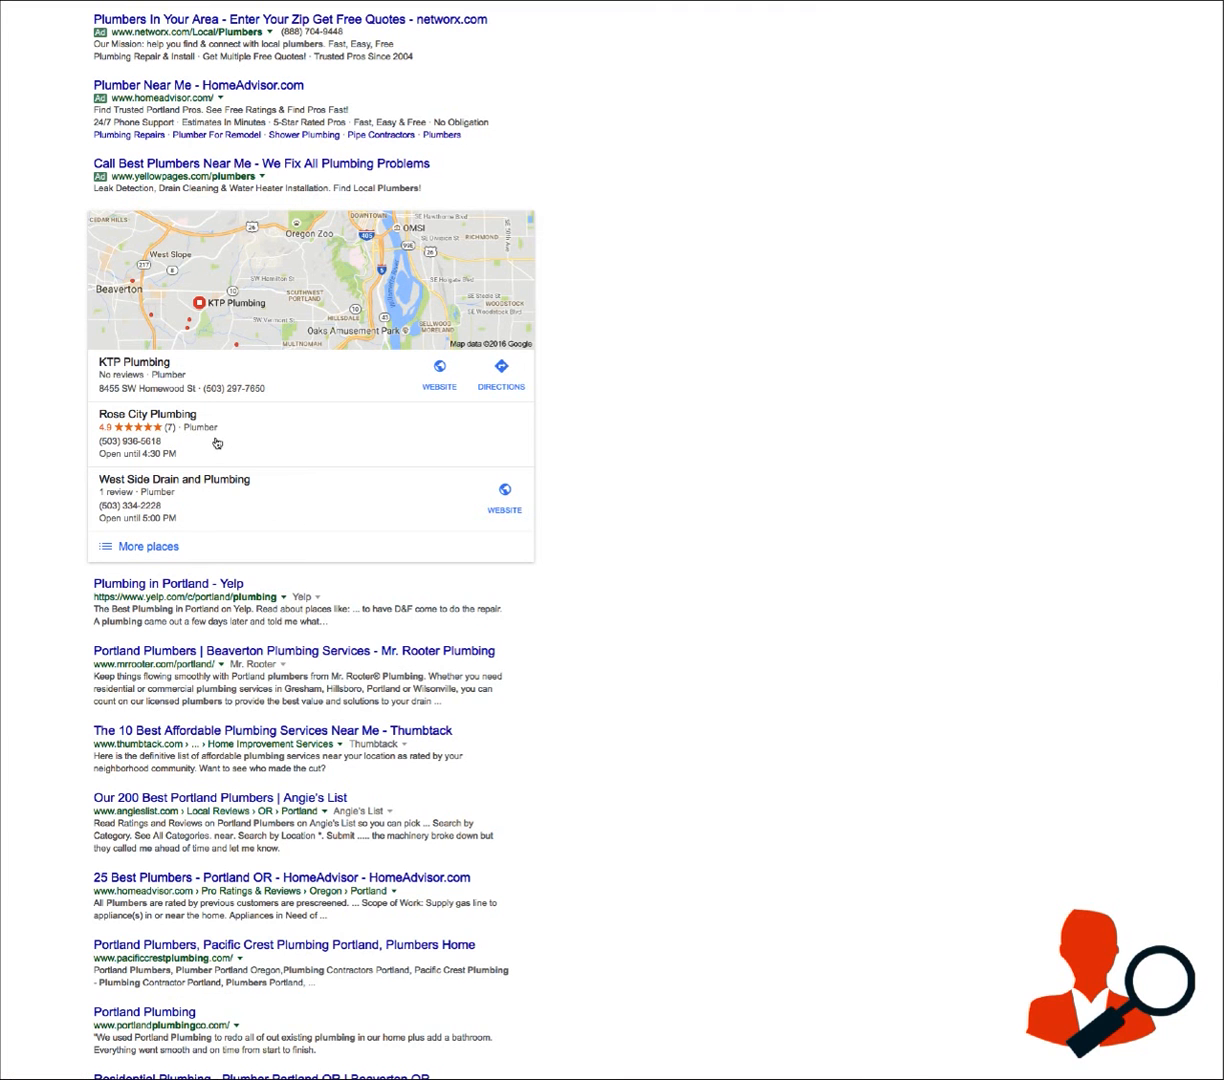
click(149, 546)
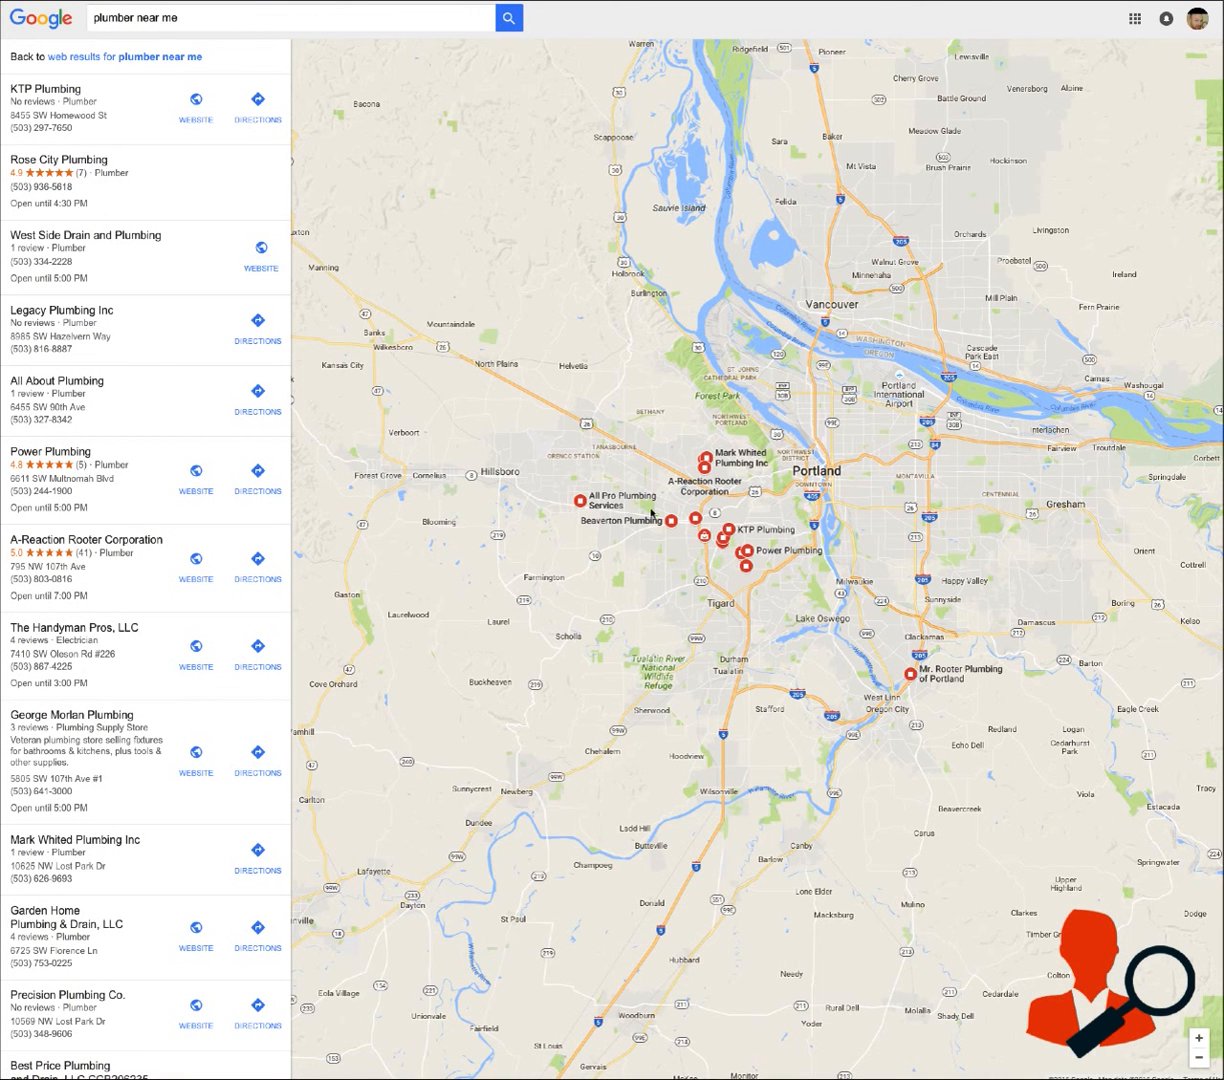
click(119, 447)
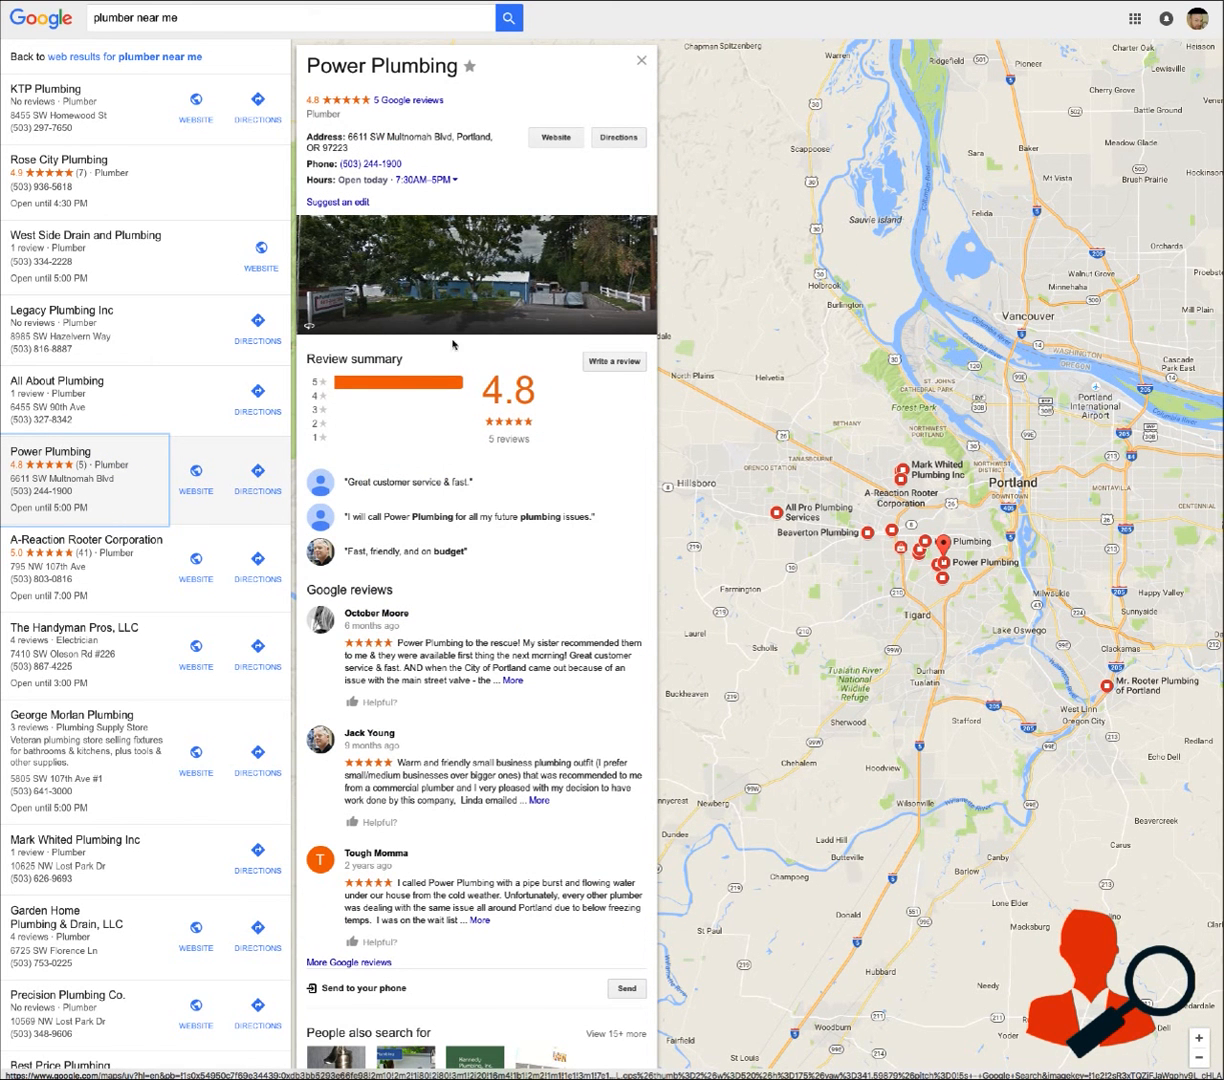
click(412, 101)
scroll(540, 397, down, 2)
scroll(540, 397, up, 2)
click(313, 419)
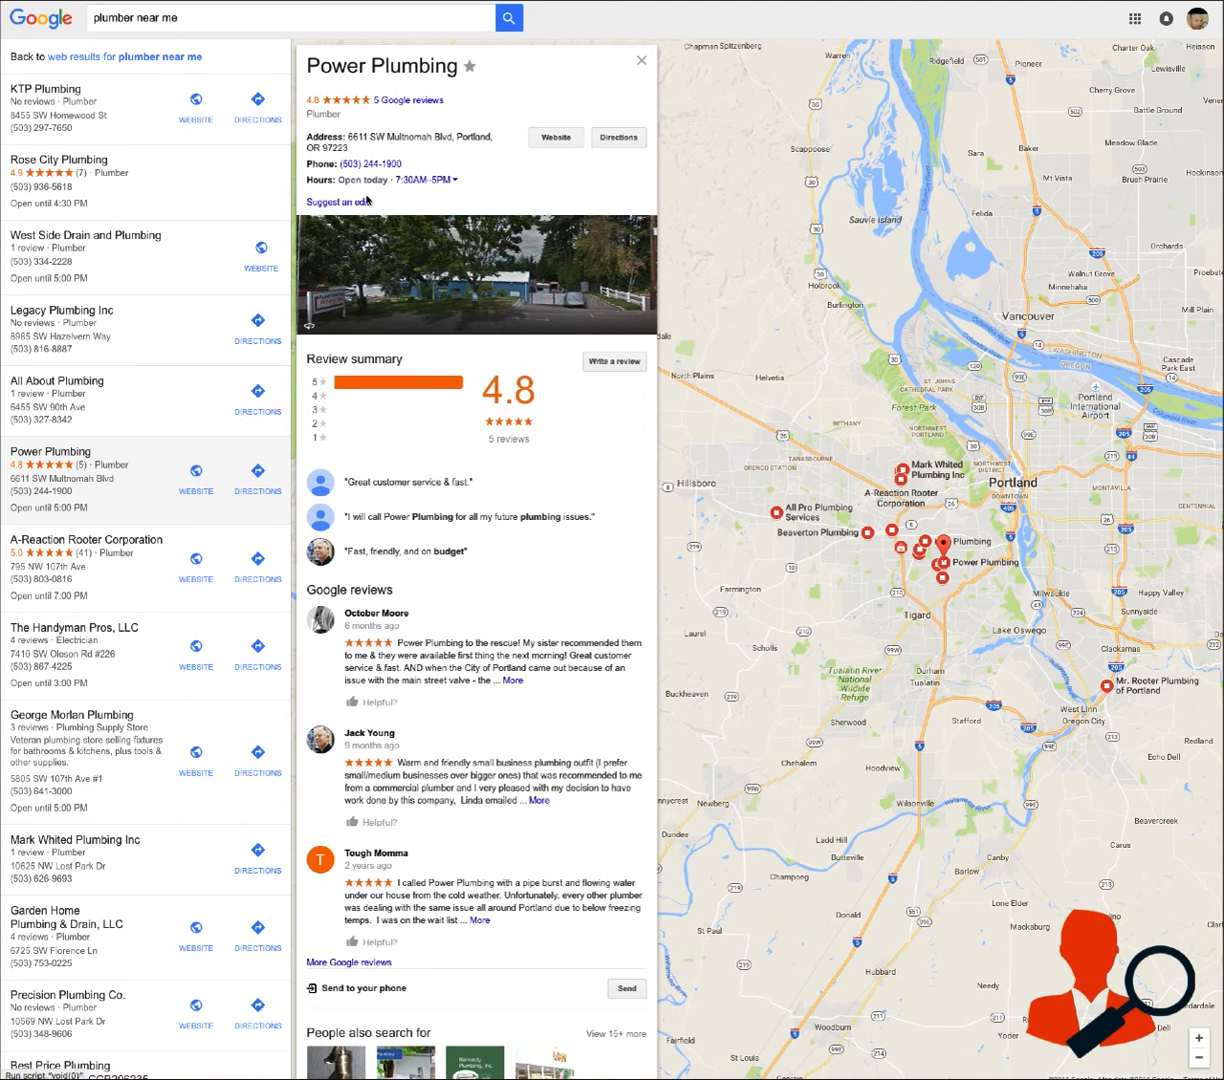
Examine the Rose City Plumbing listing and A-Reaction Rooter Corporation's weekly hours, photos and reviews, and close the details
click(200, 186)
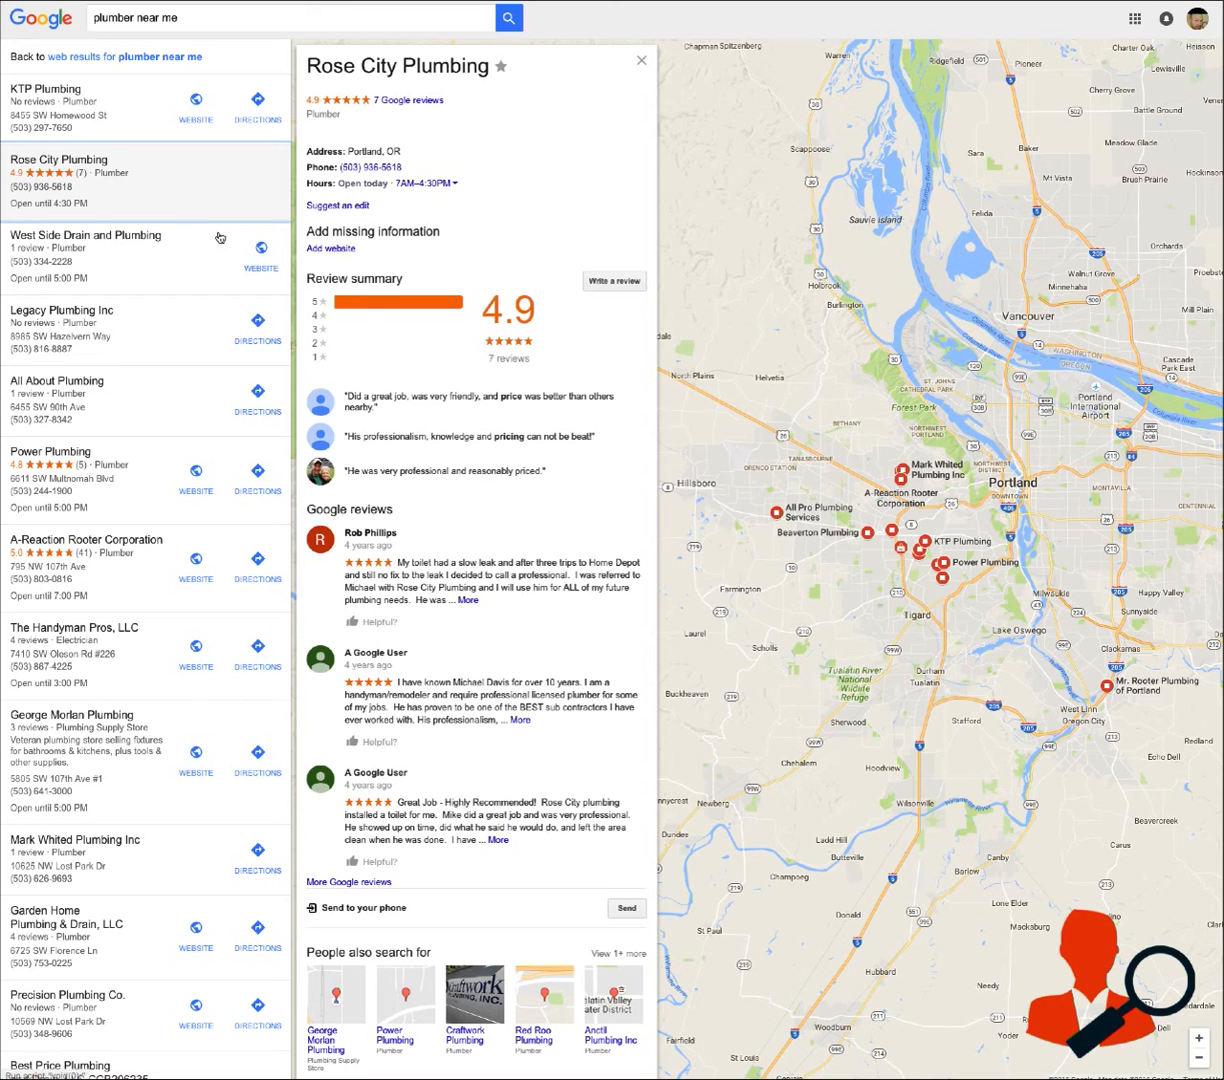
click(82, 515)
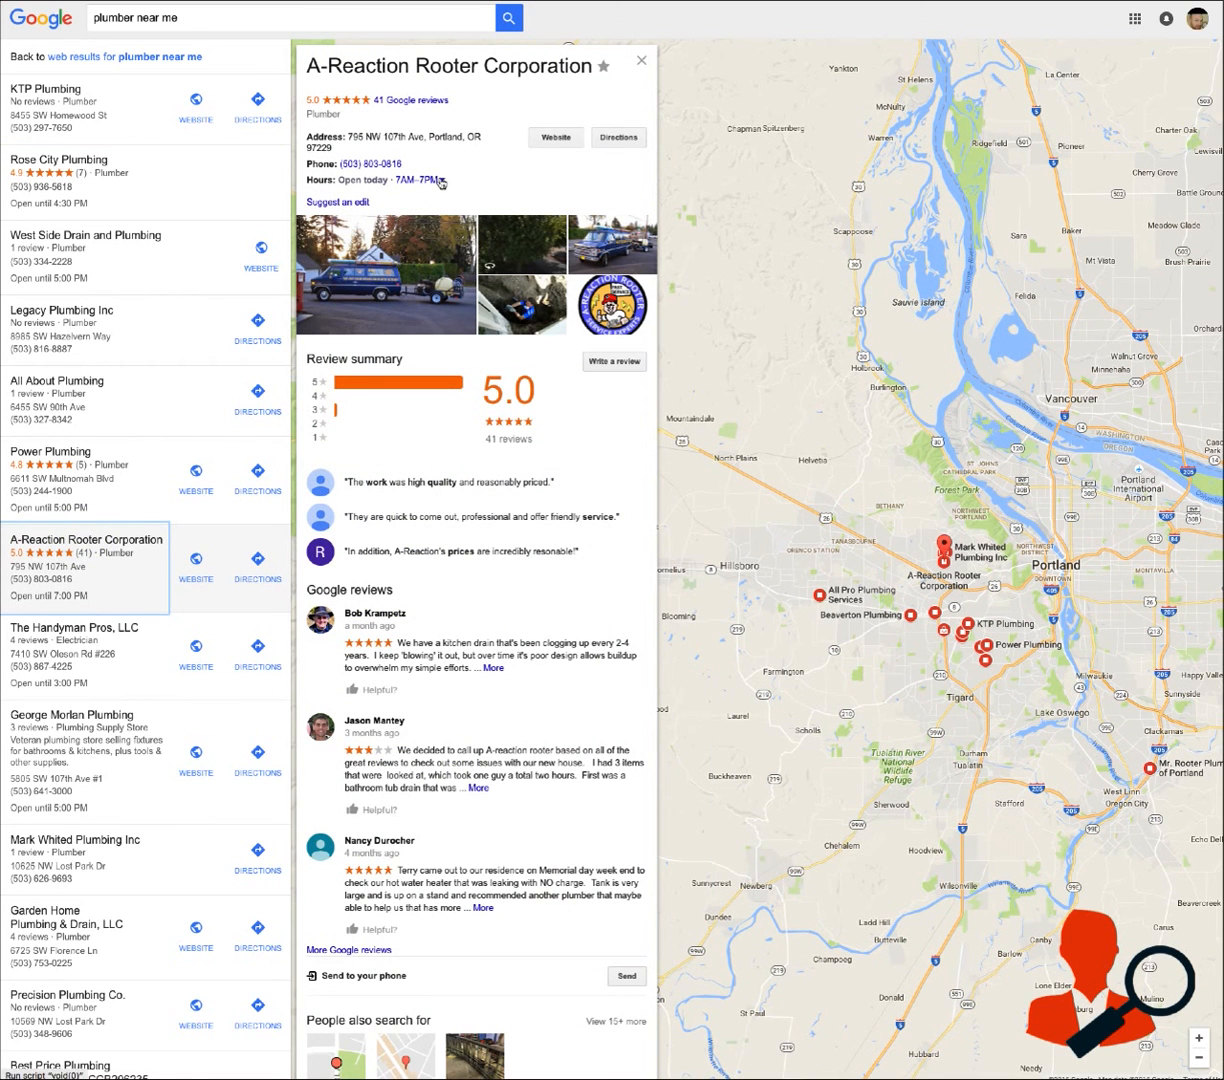
click(440, 181)
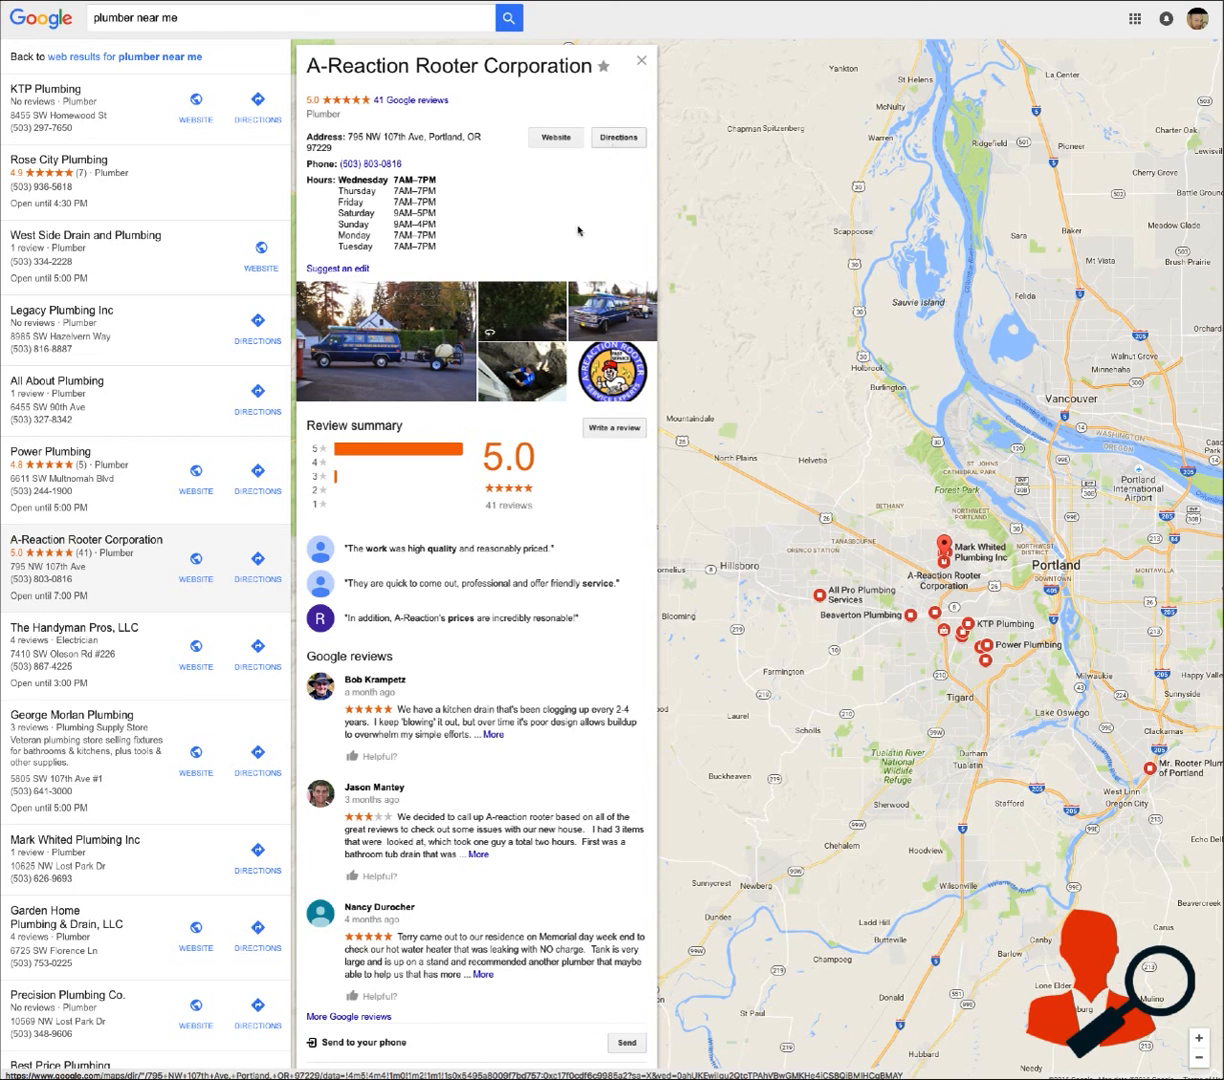
scroll(478, 465, down, 5)
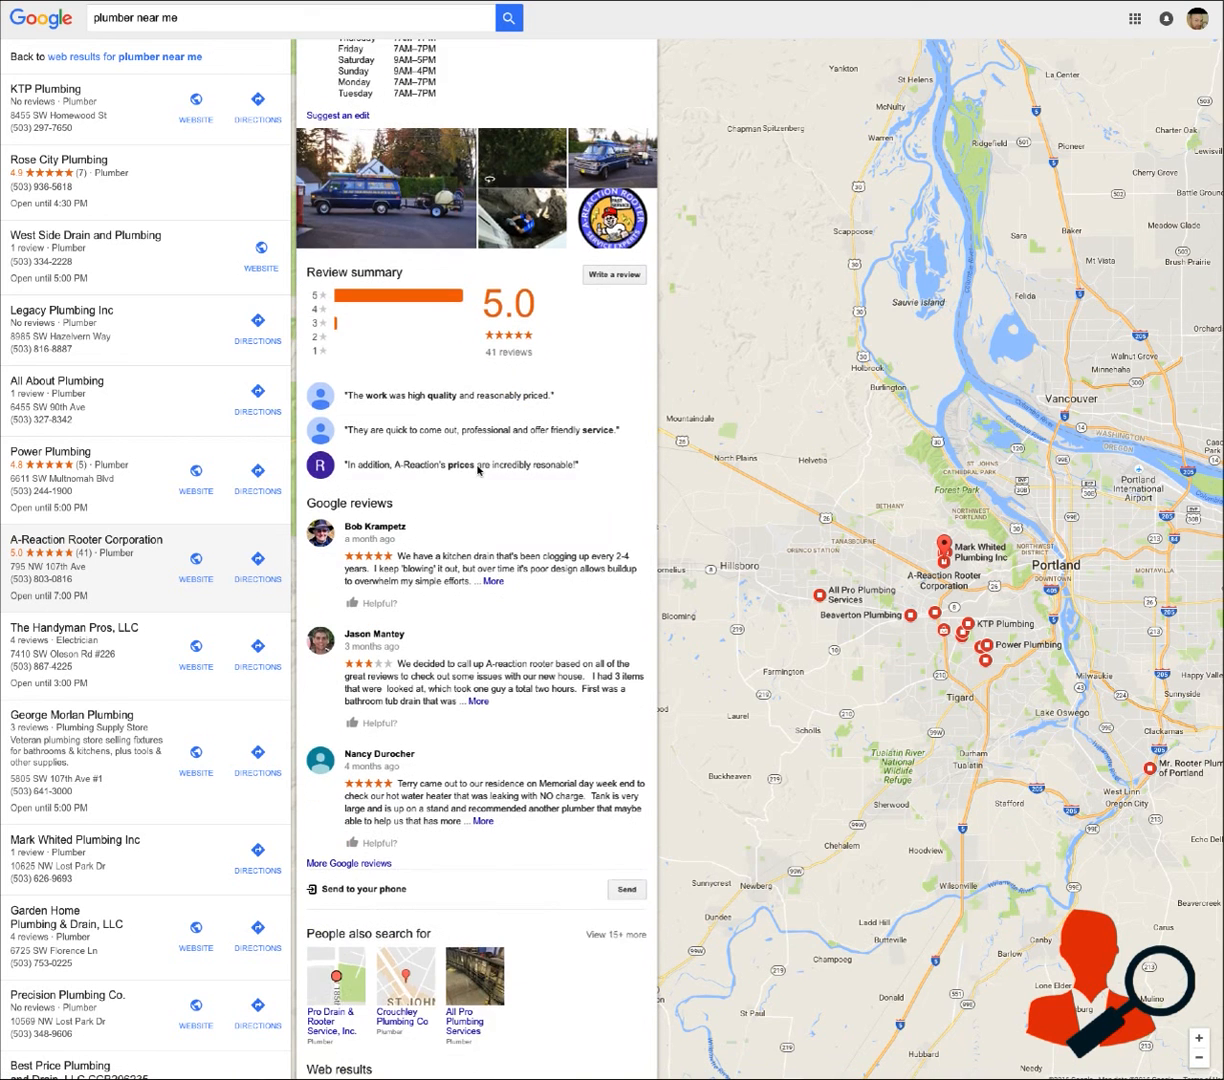
scroll(486, 470, up, 5)
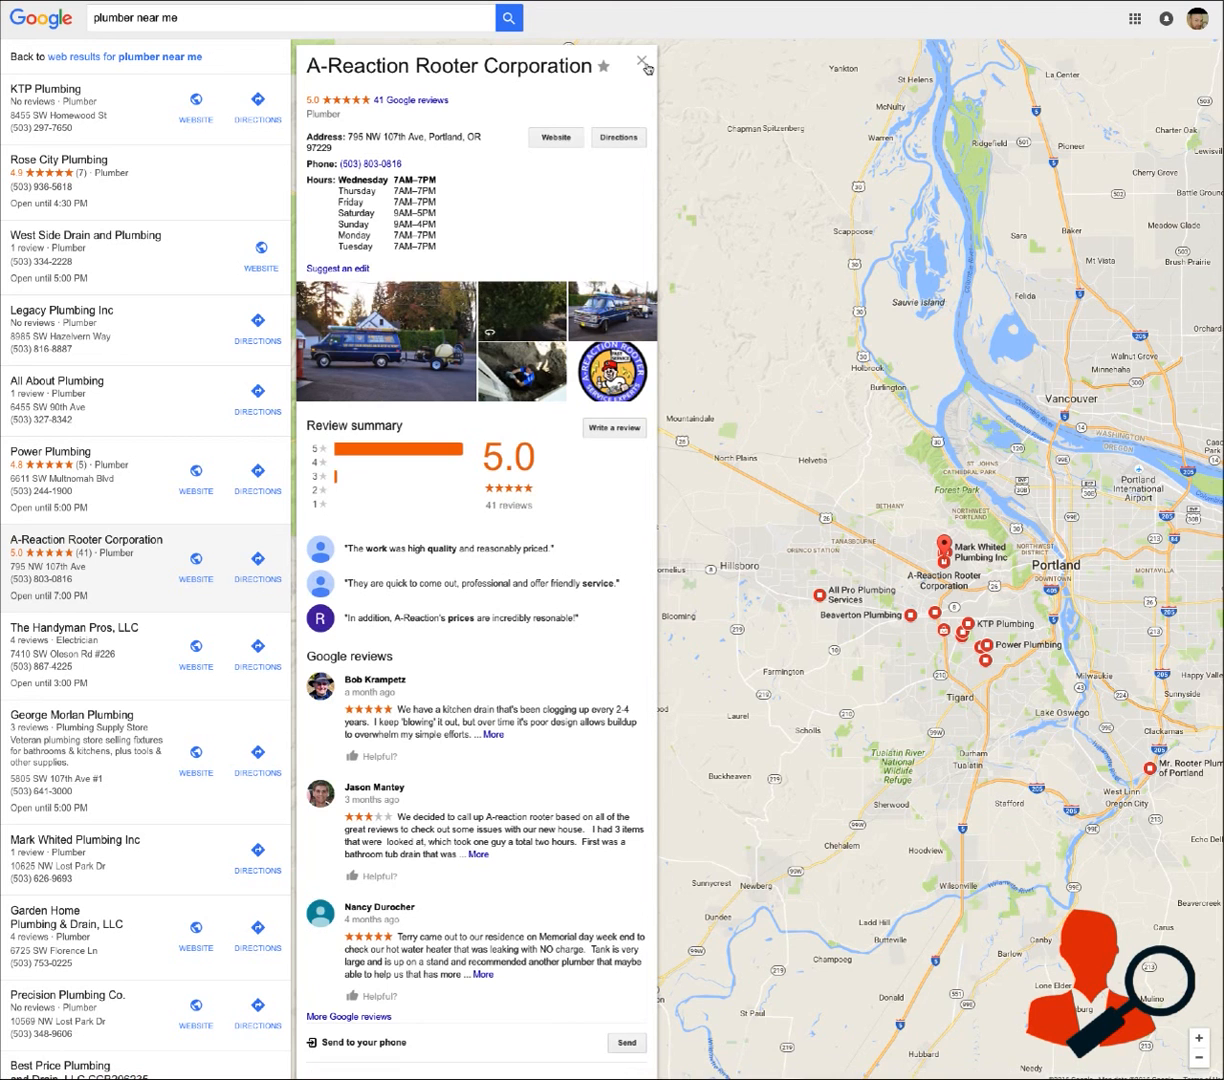
click(640, 61)
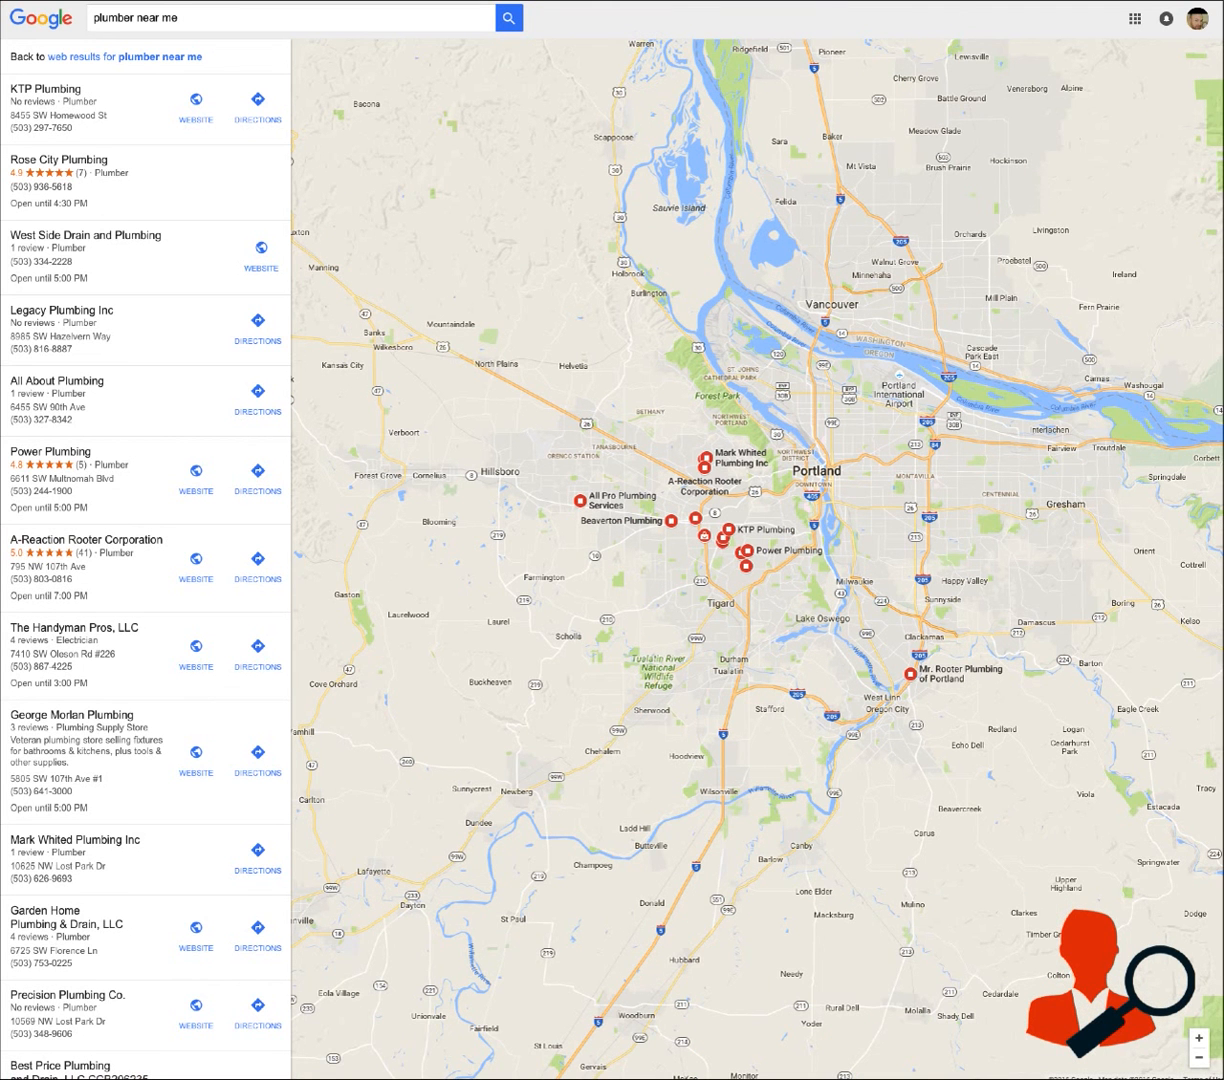